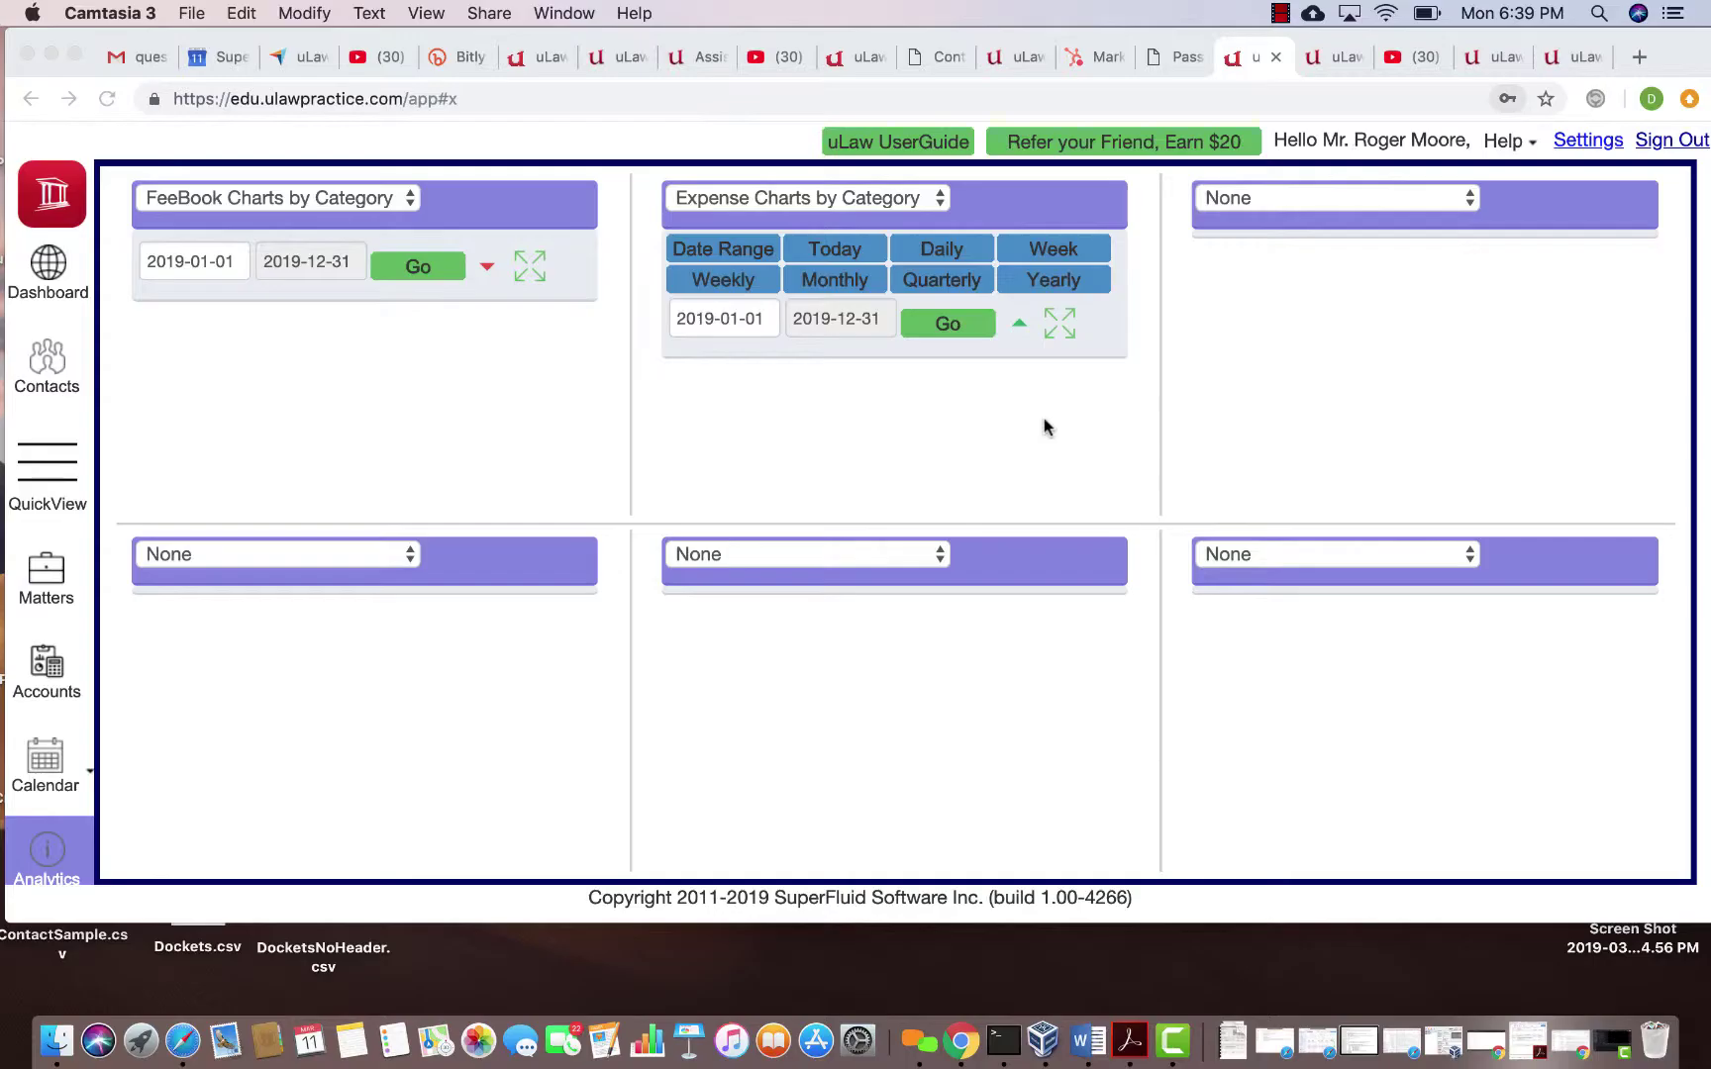
Bring Chrome forward and go to the Matters page listing the Family MAtter file's events
left_click(36, 589)
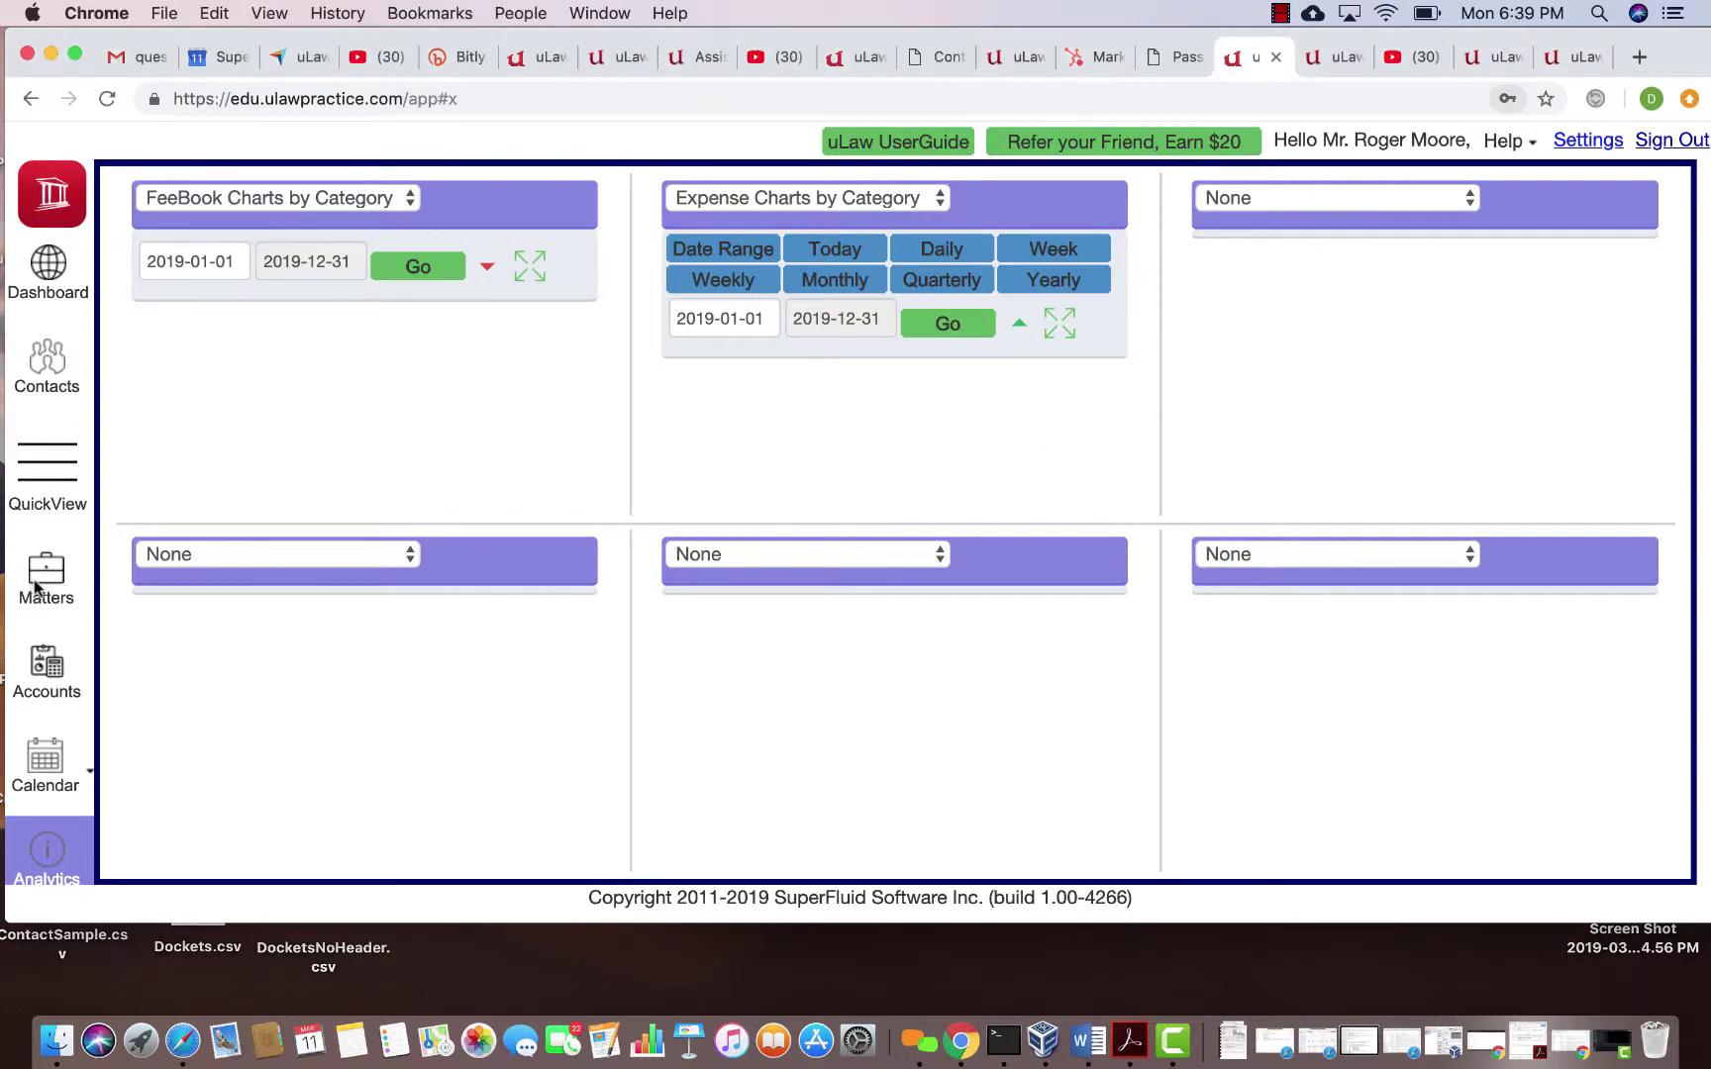
left_click(37, 589)
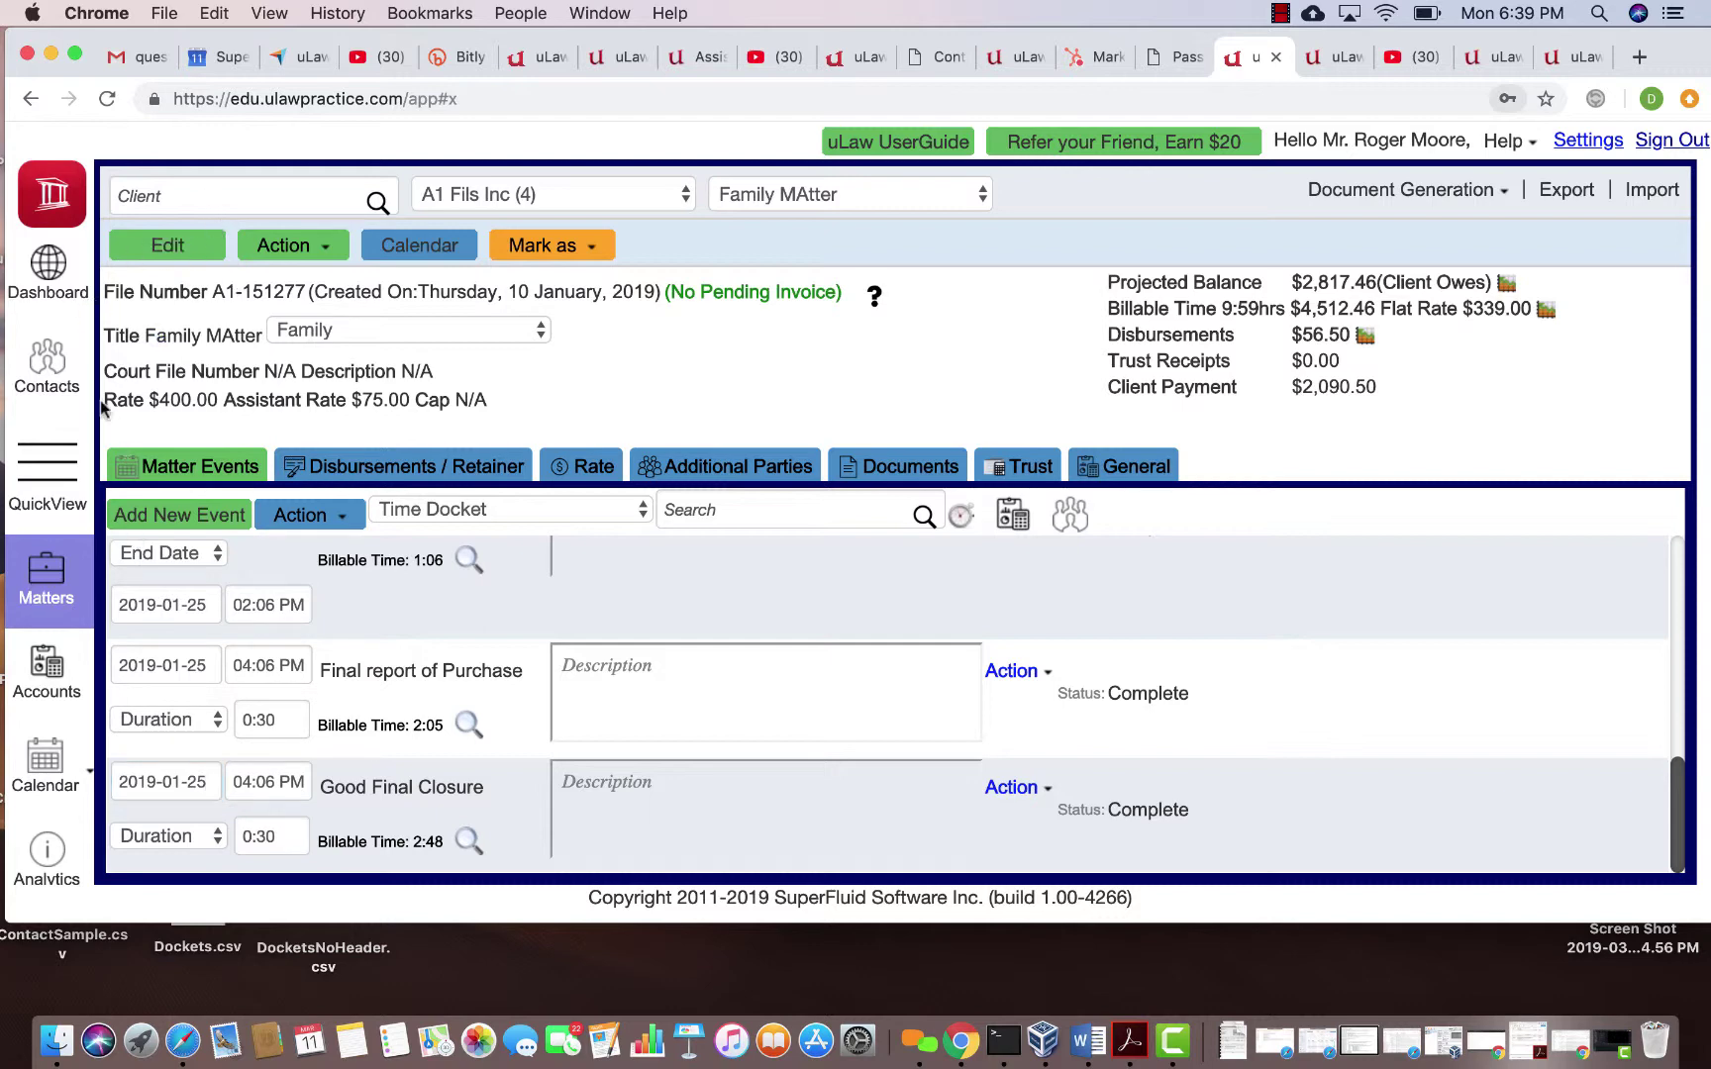
Pick the client from the client dropdown to load their Speeding issue matter
left_click(505, 197)
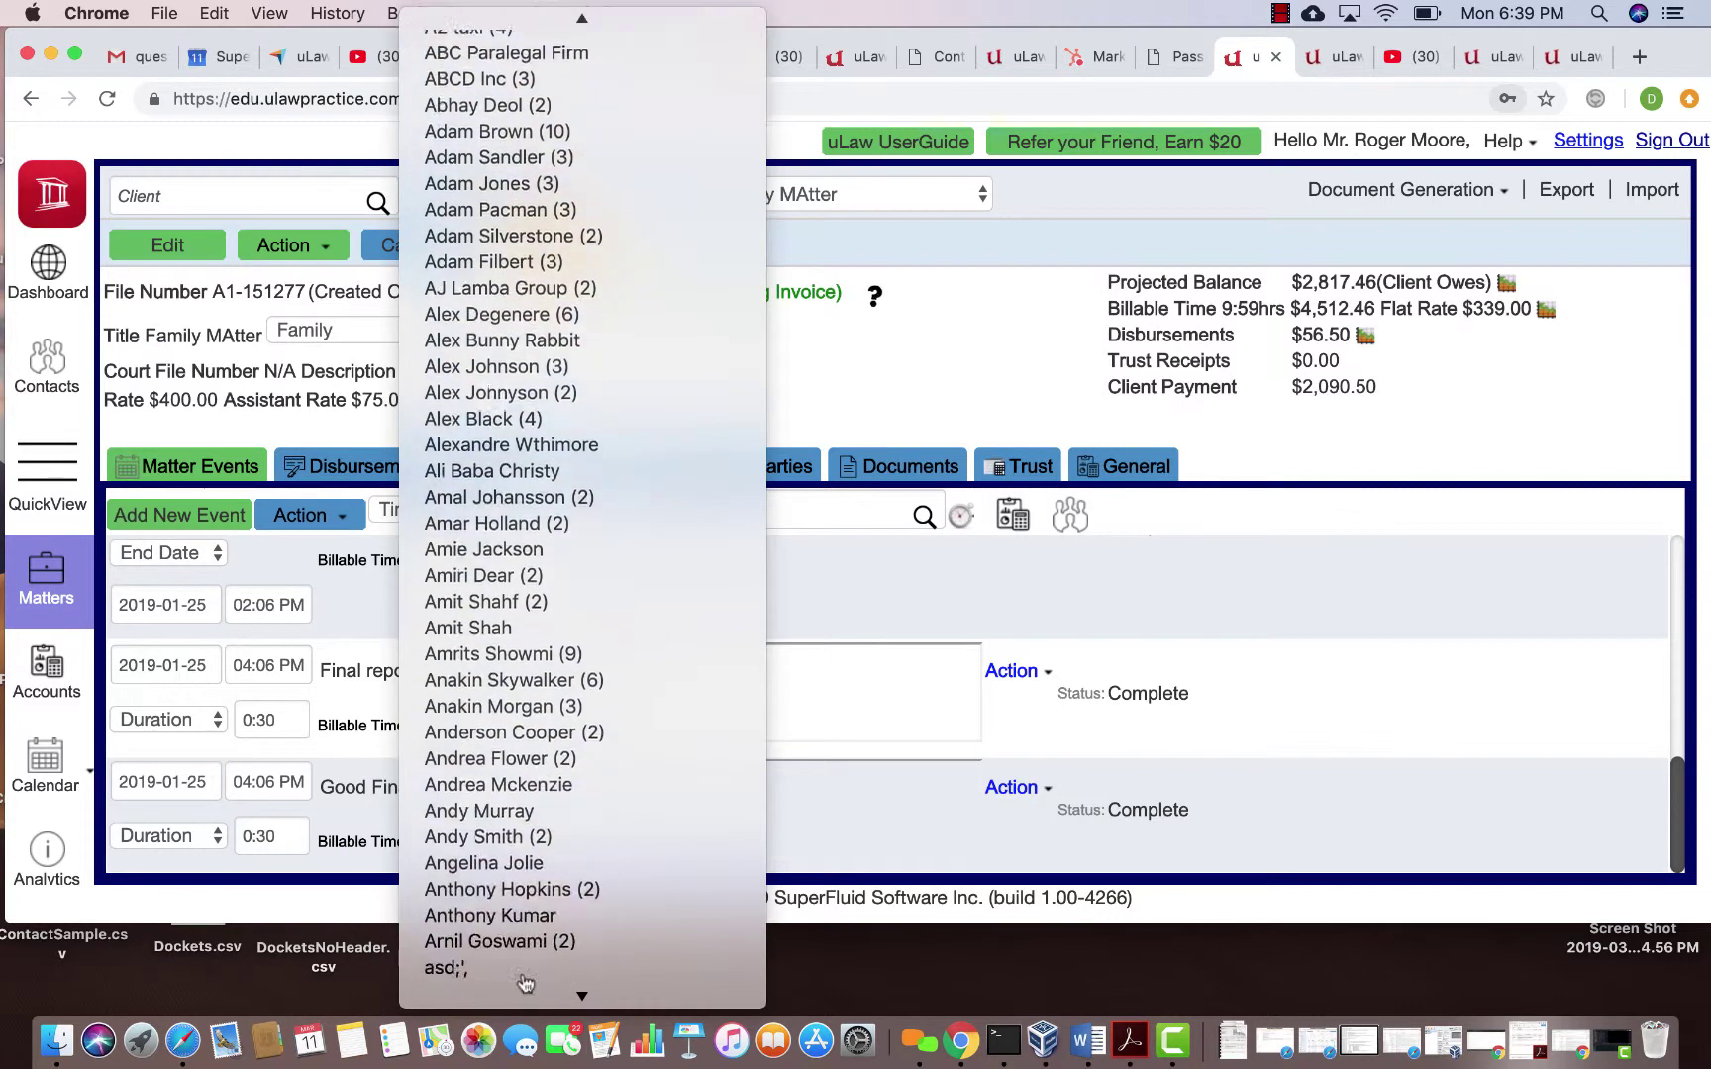
scroll(573, 950, "down", 10)
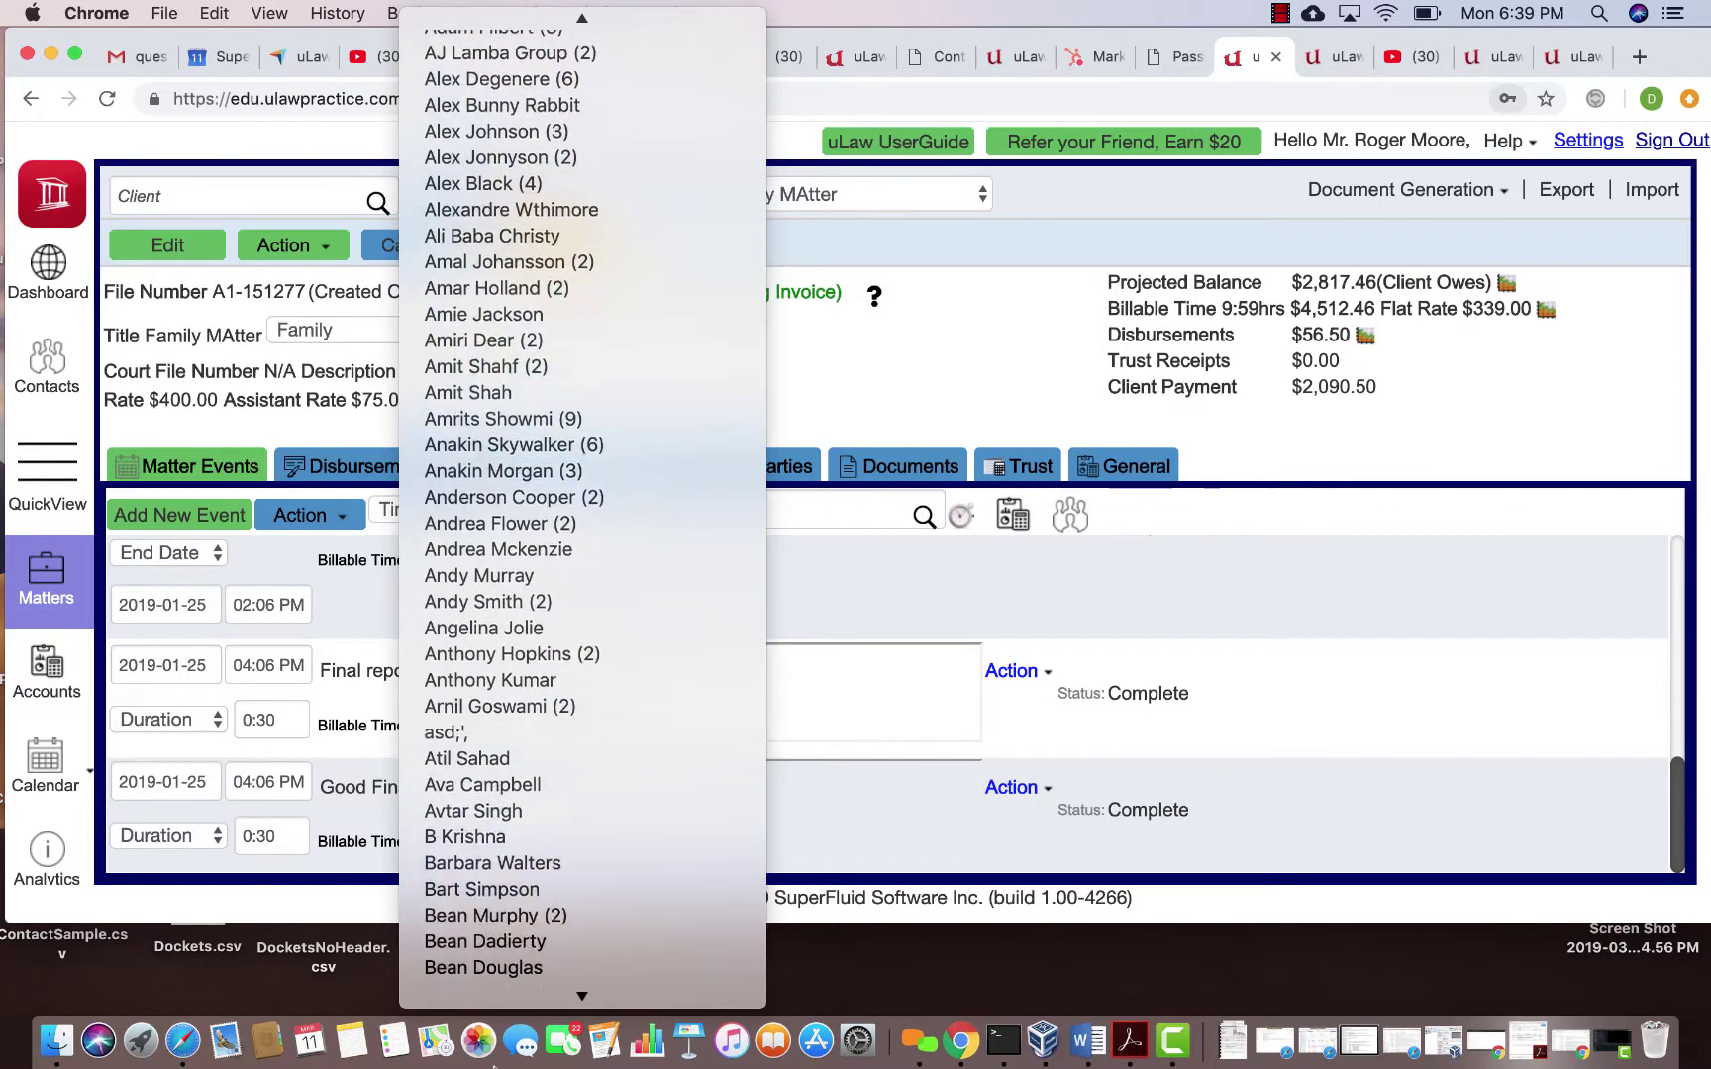
scroll(530, 950, "down", 3)
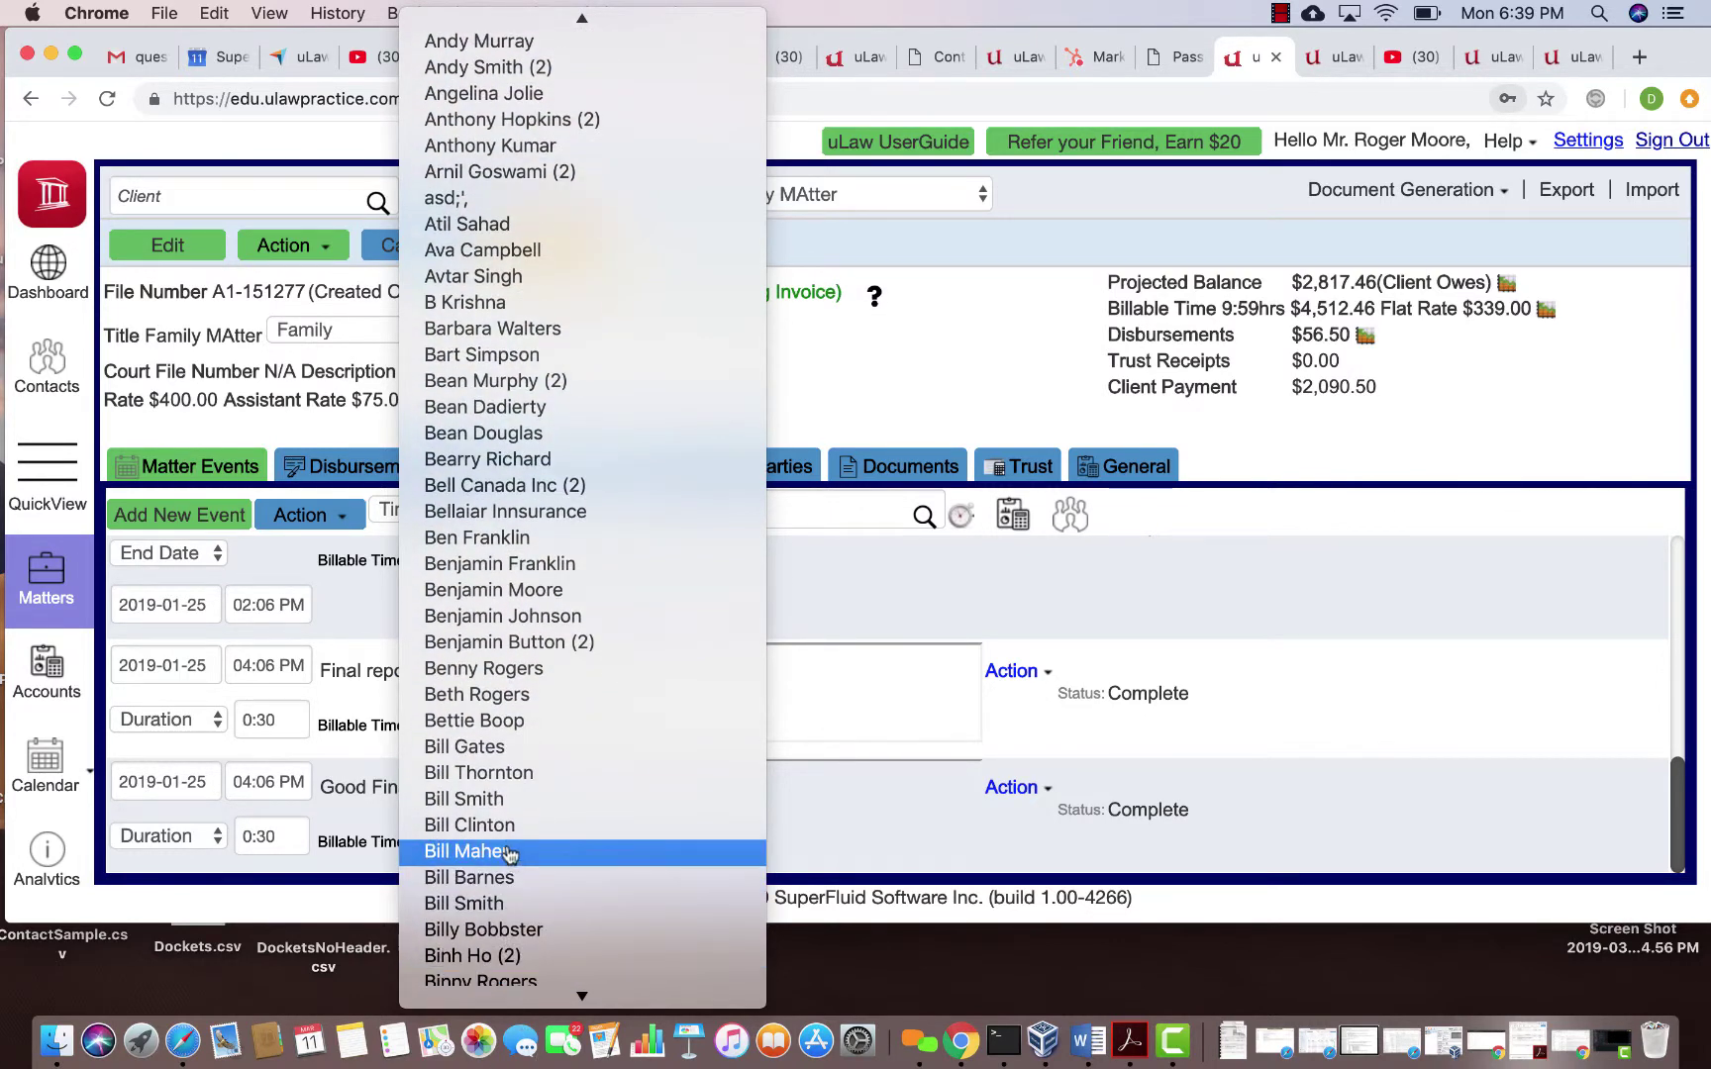
left_click(508, 852)
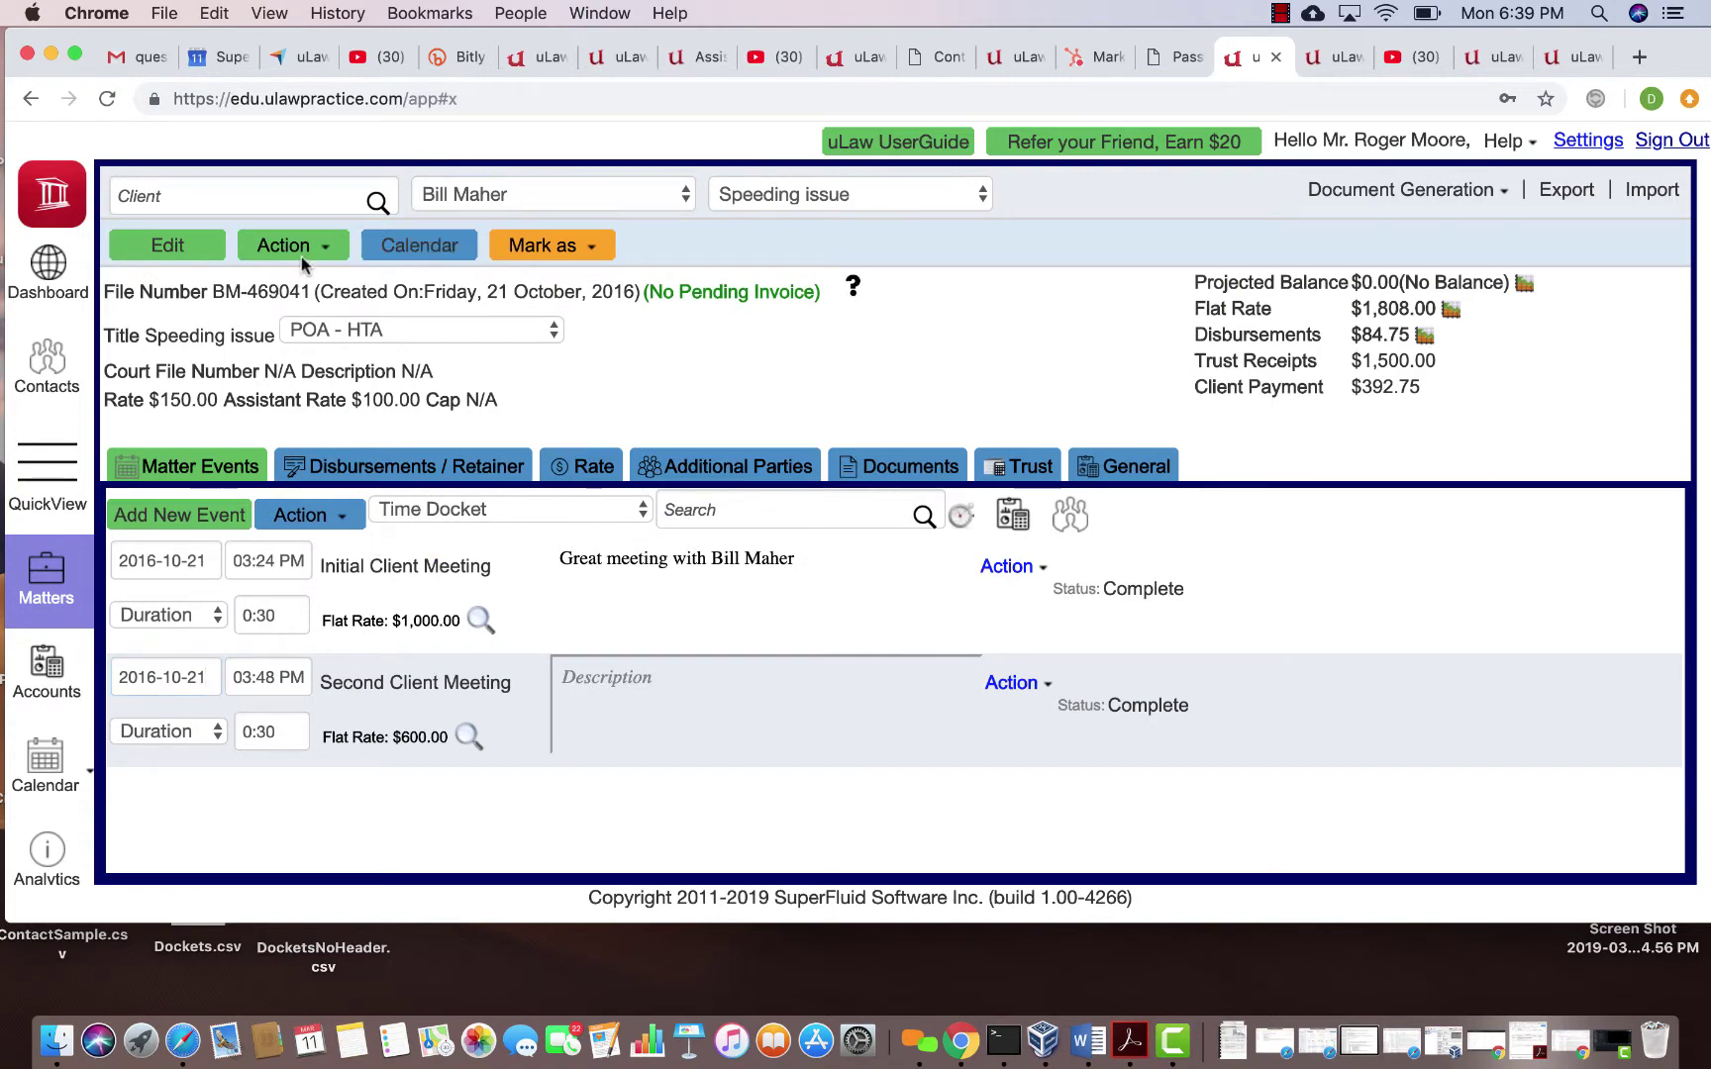
Maximize Chrome, show the Disbursements / Retainer tab and list the new disbursement types
left_click(76, 63)
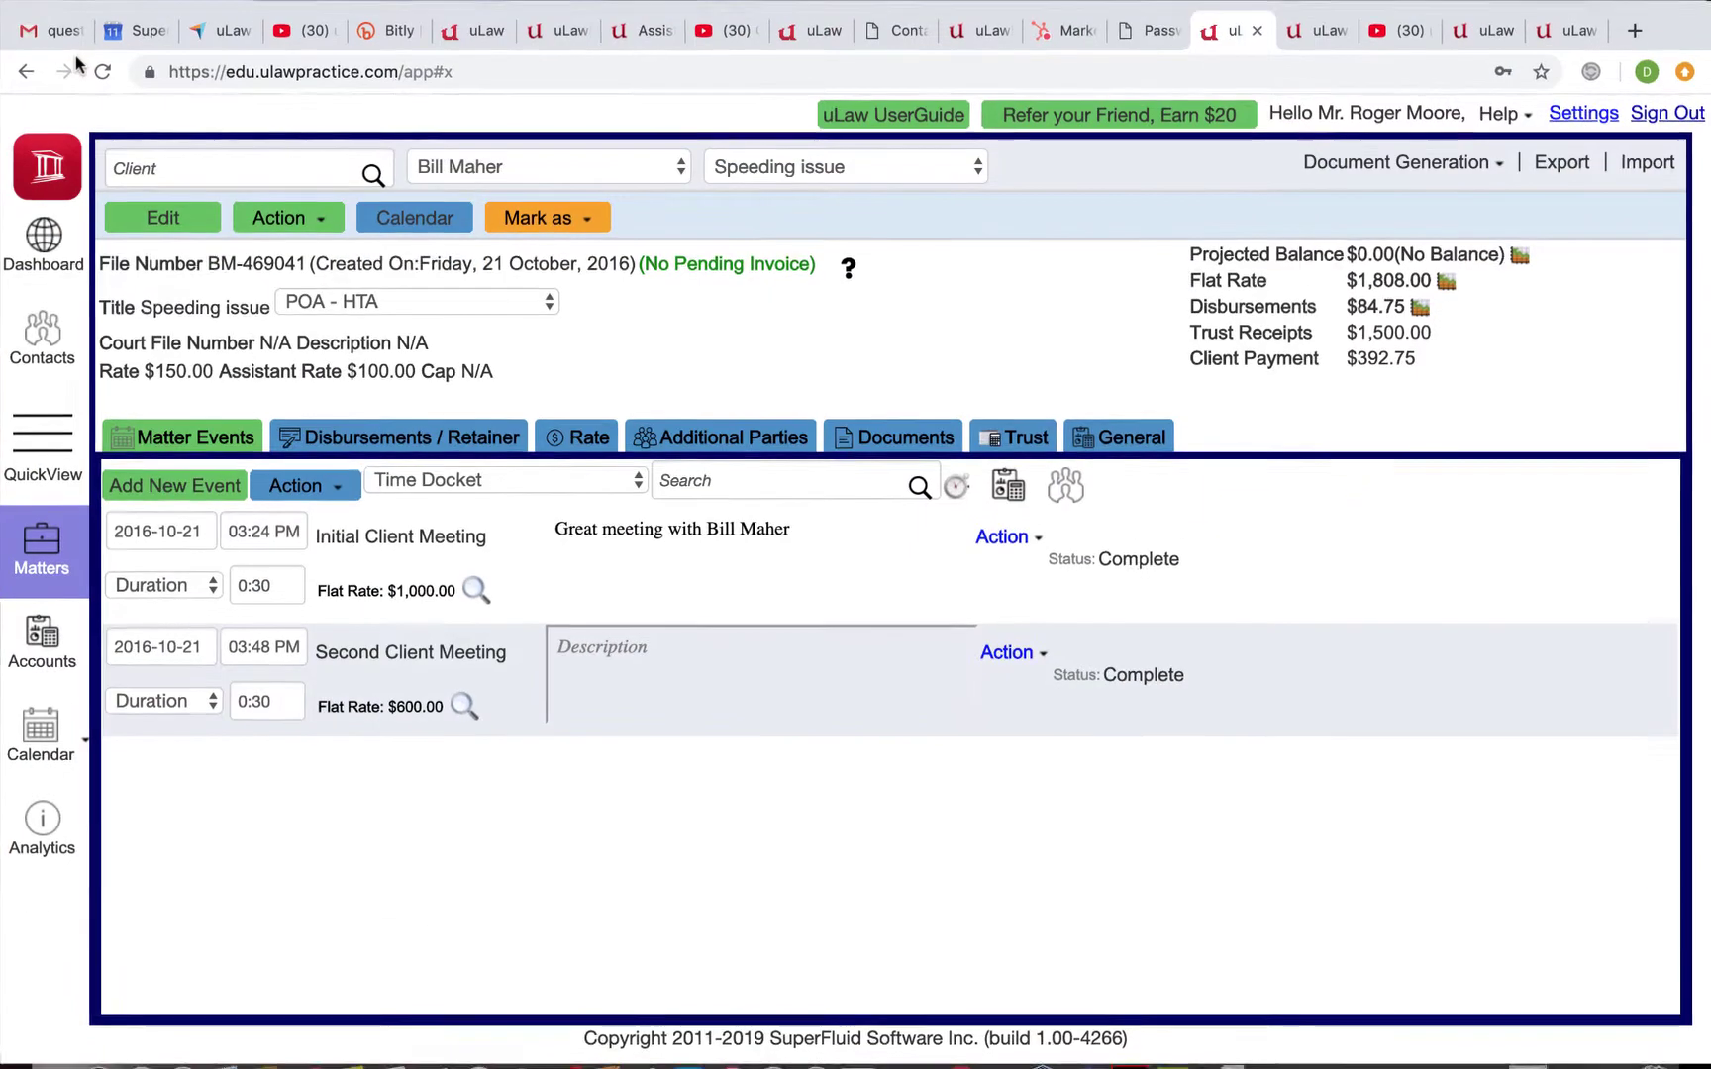
left_click(402, 445)
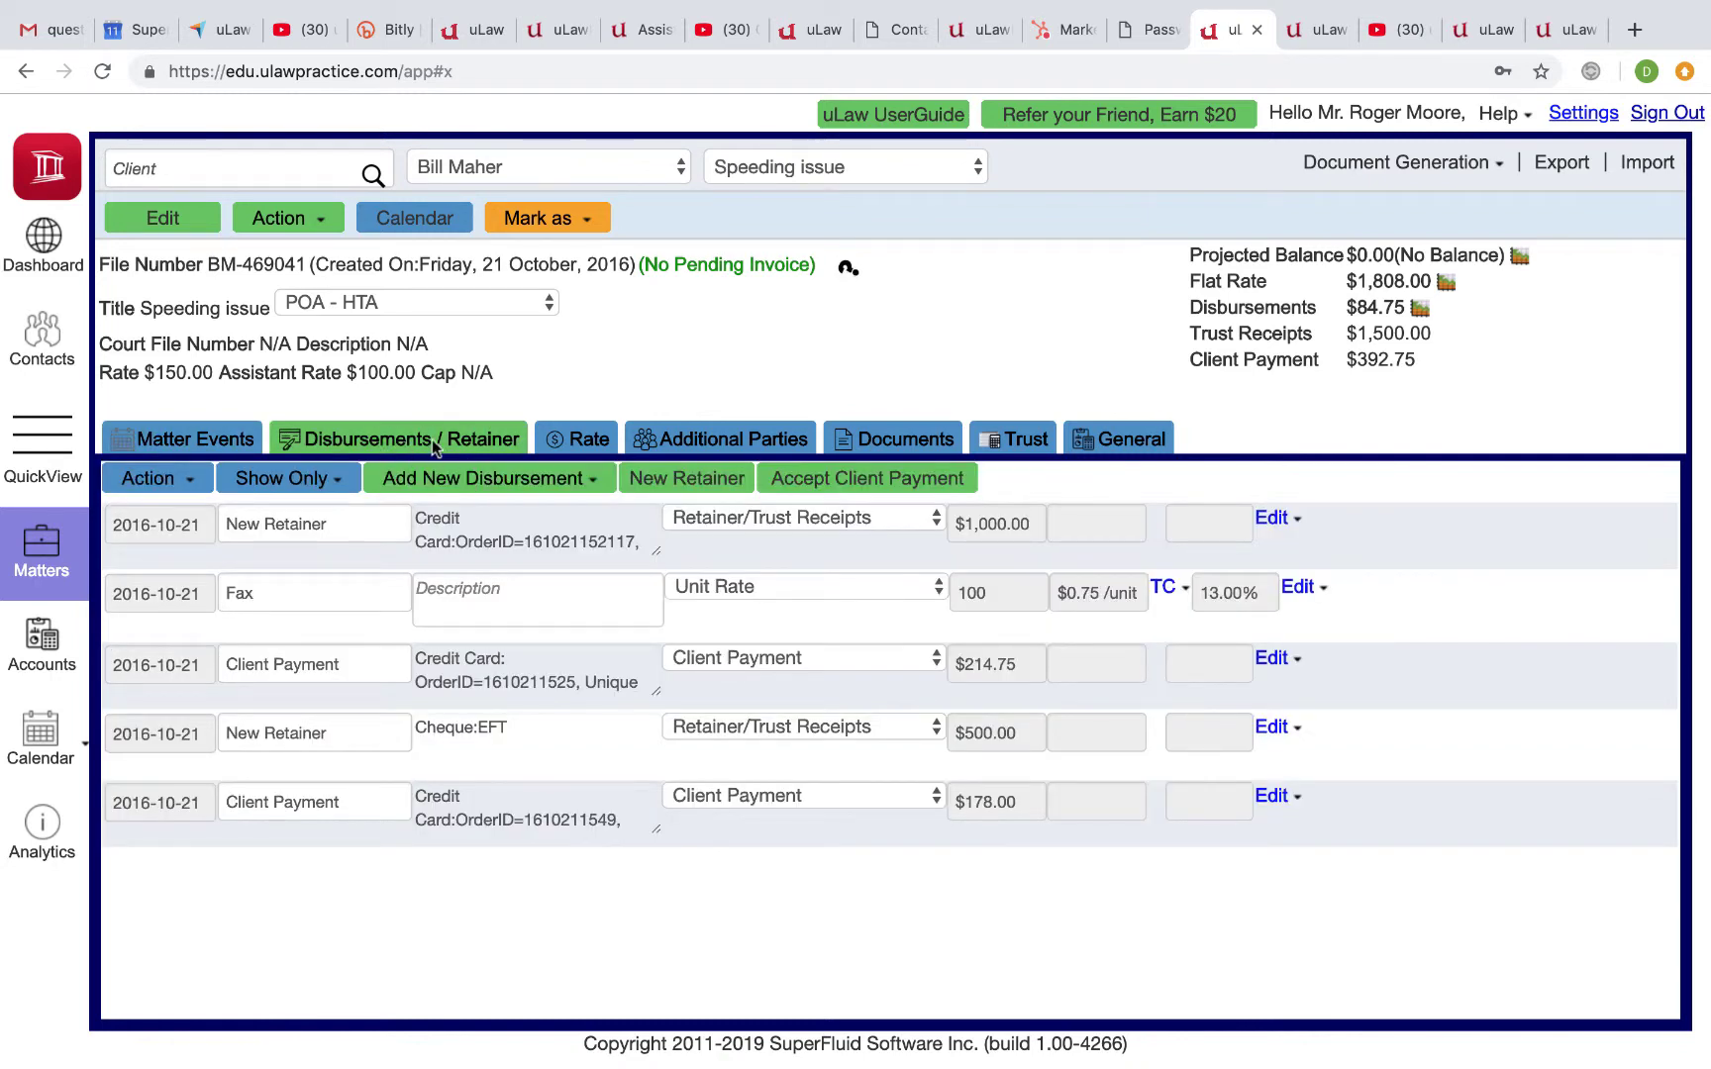
left_click(502, 485)
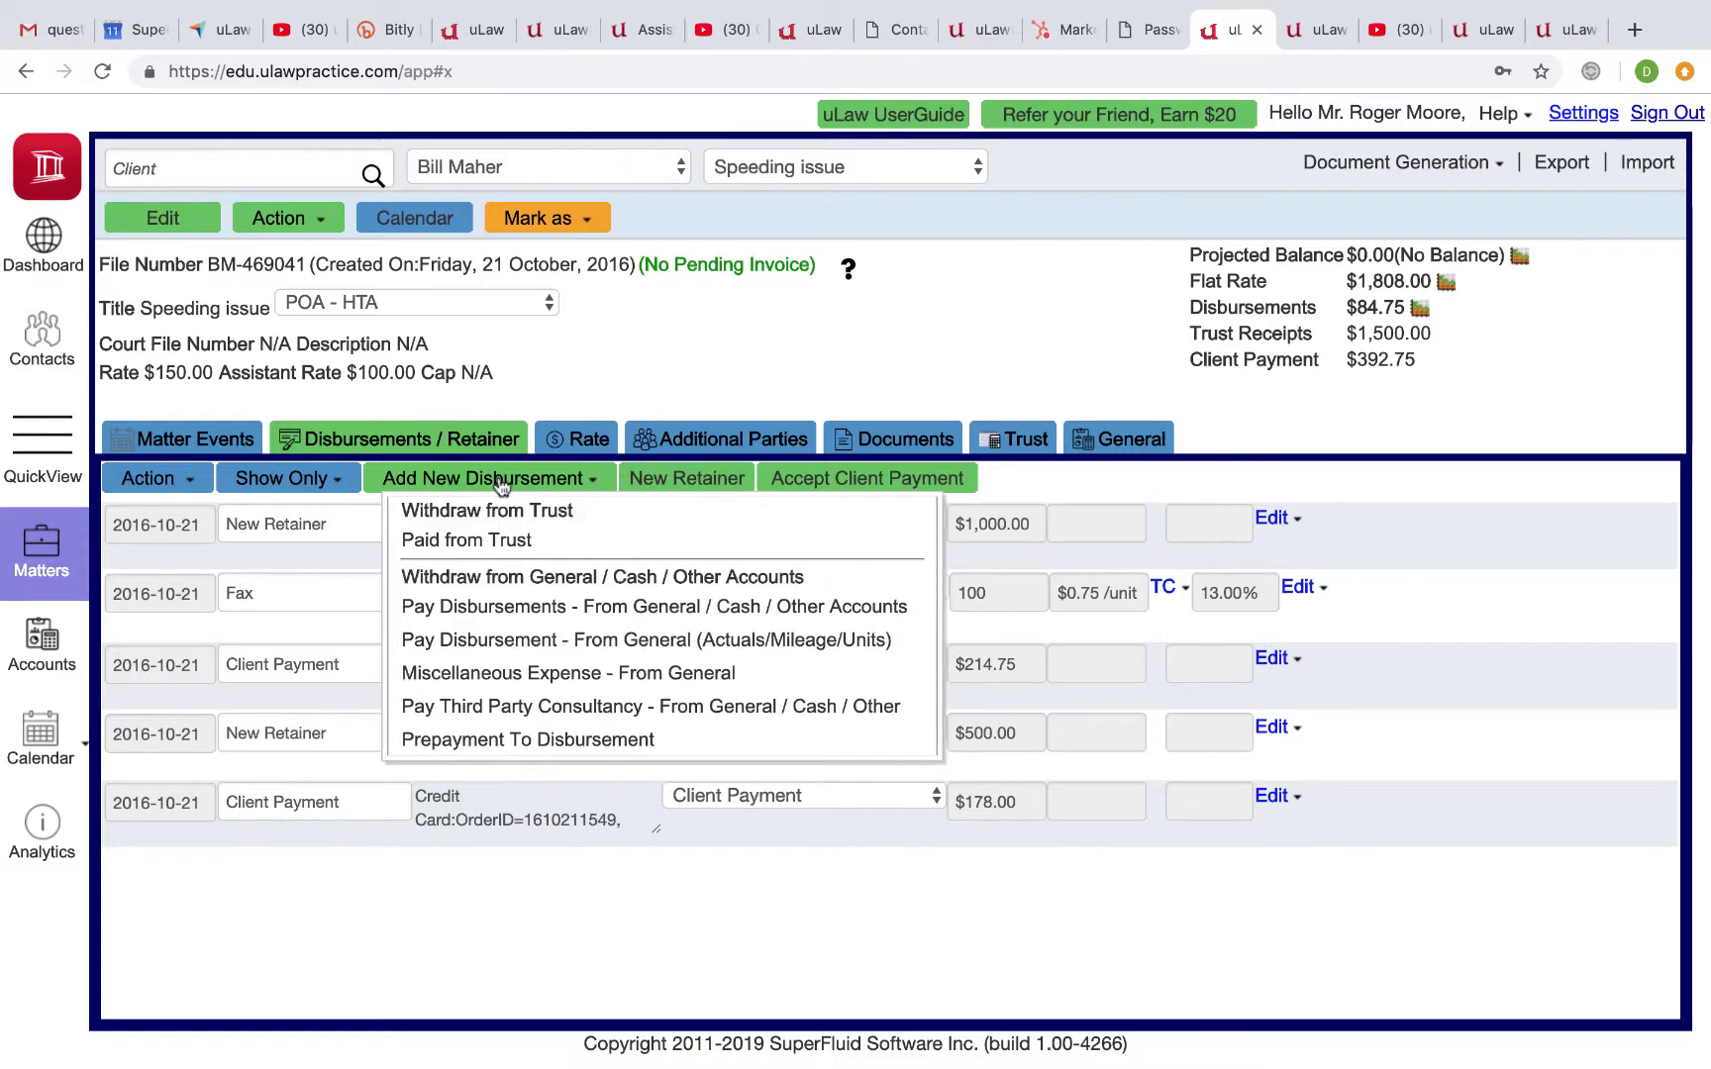
Start a Pay Third Party Consultancy expense with Consultancy Fee as the item name
left_click(729, 704)
left_click(660, 313)
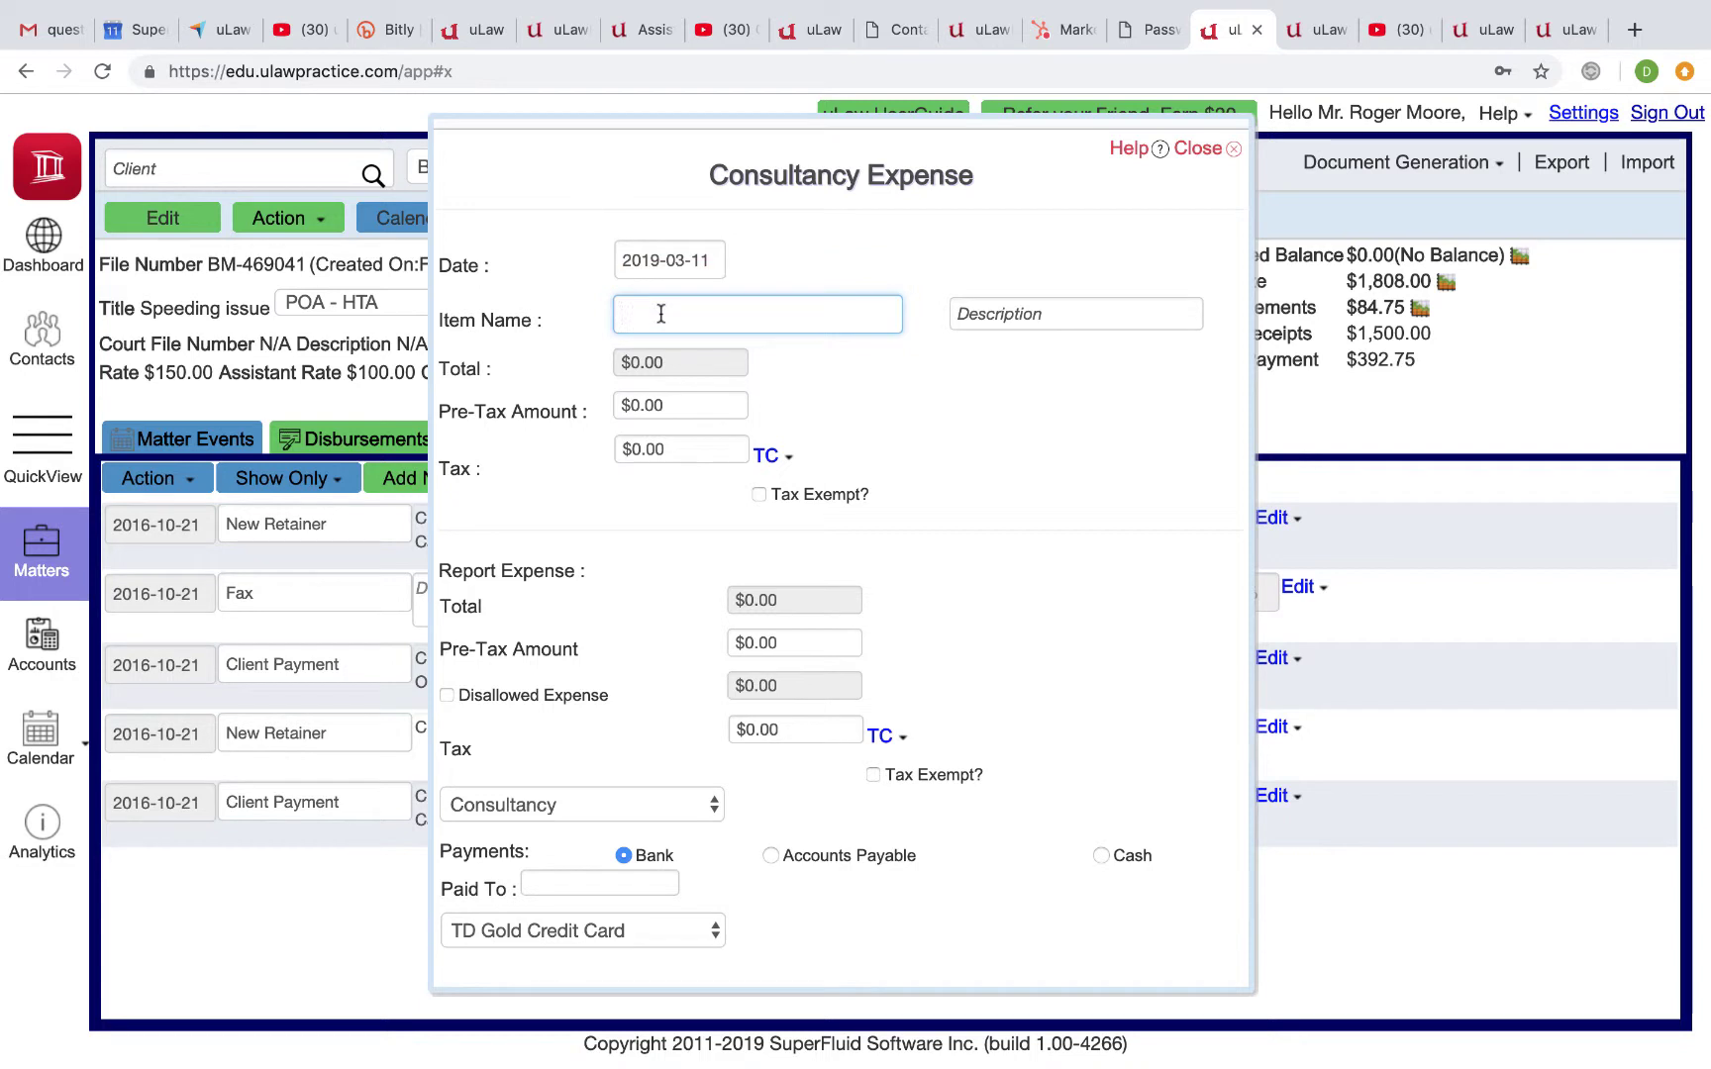
type("cons")
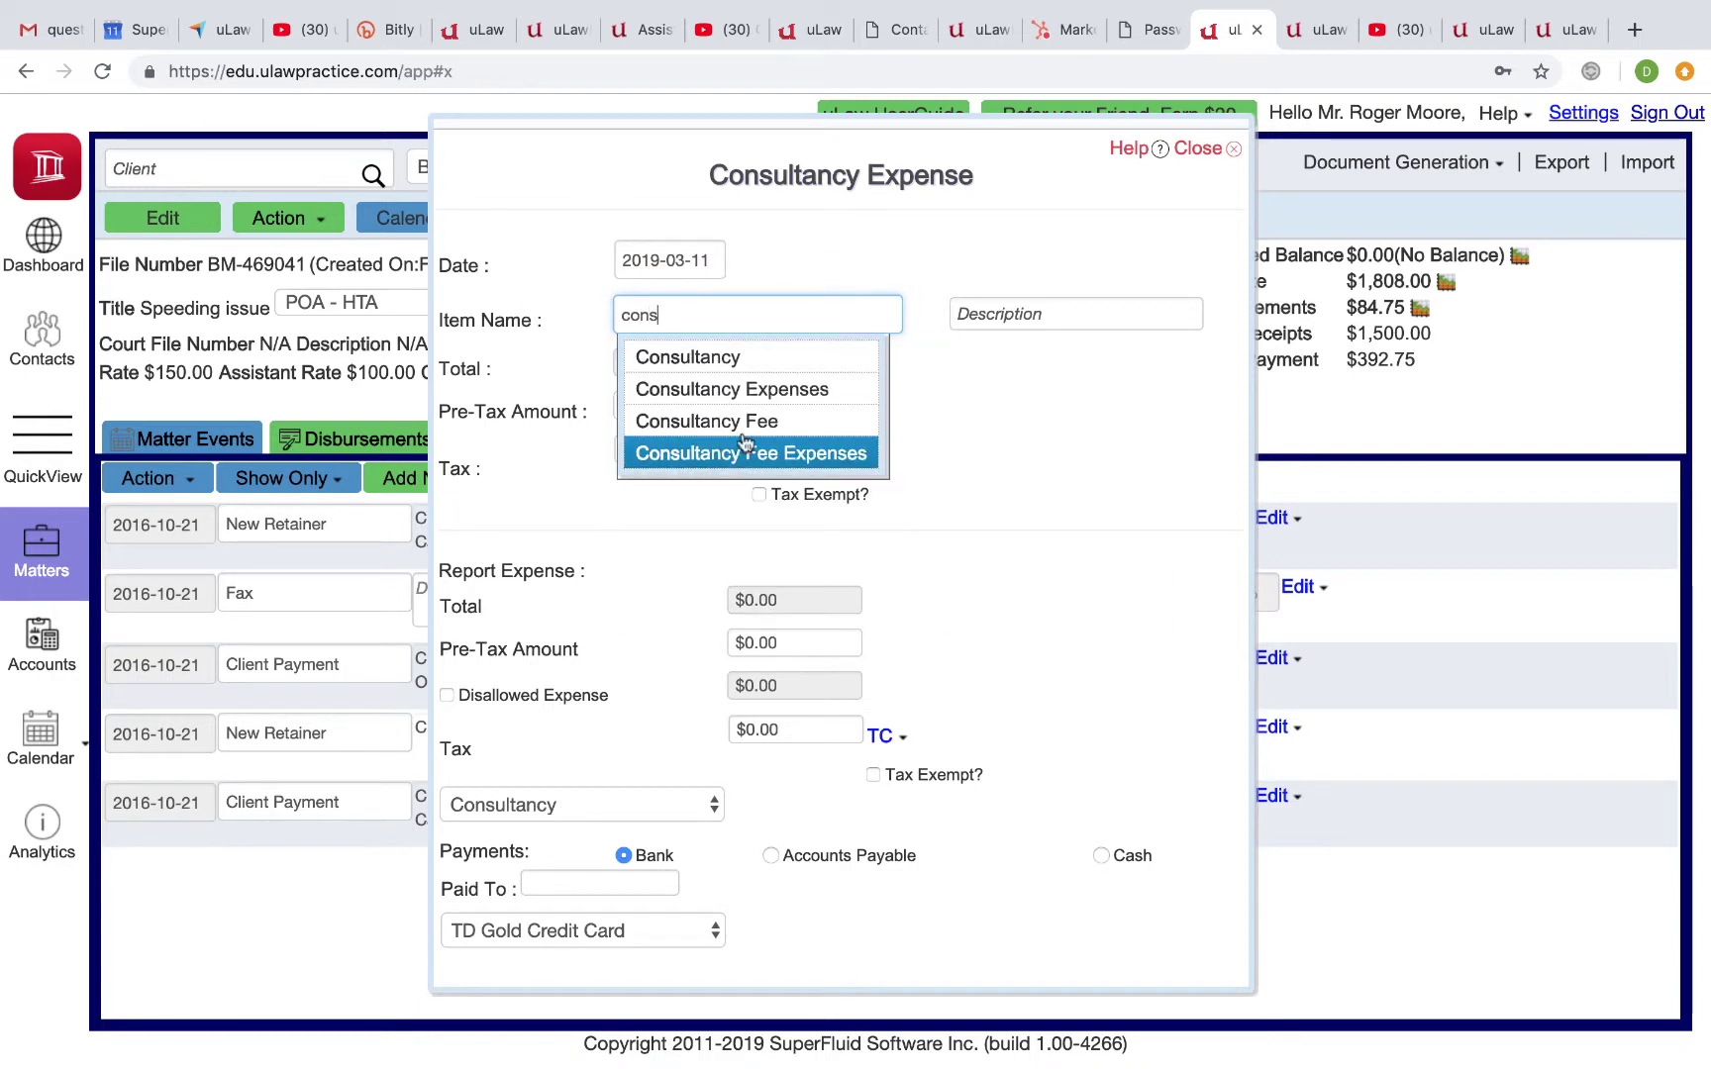
left_click(713, 421)
Enter a $500.00 pre-tax amount (total $565.00) and 500 as the report expense pre-tax amount
left_click(633, 406)
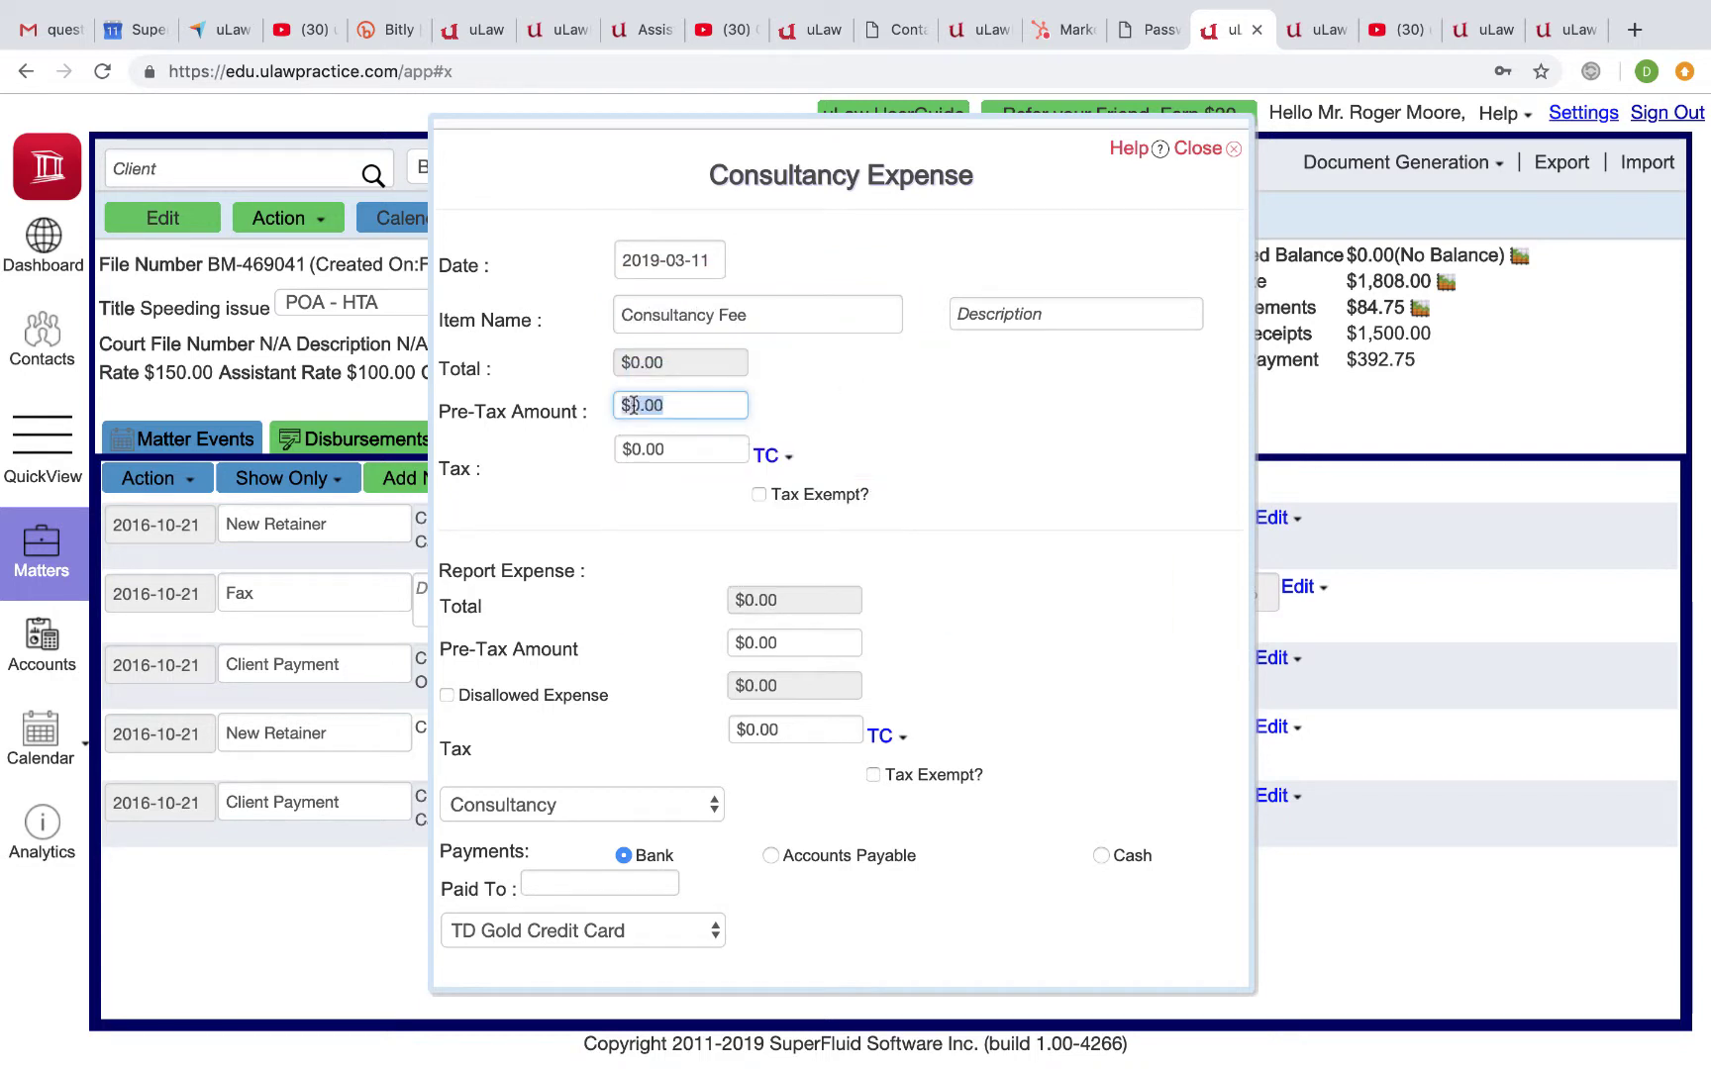
type("5")
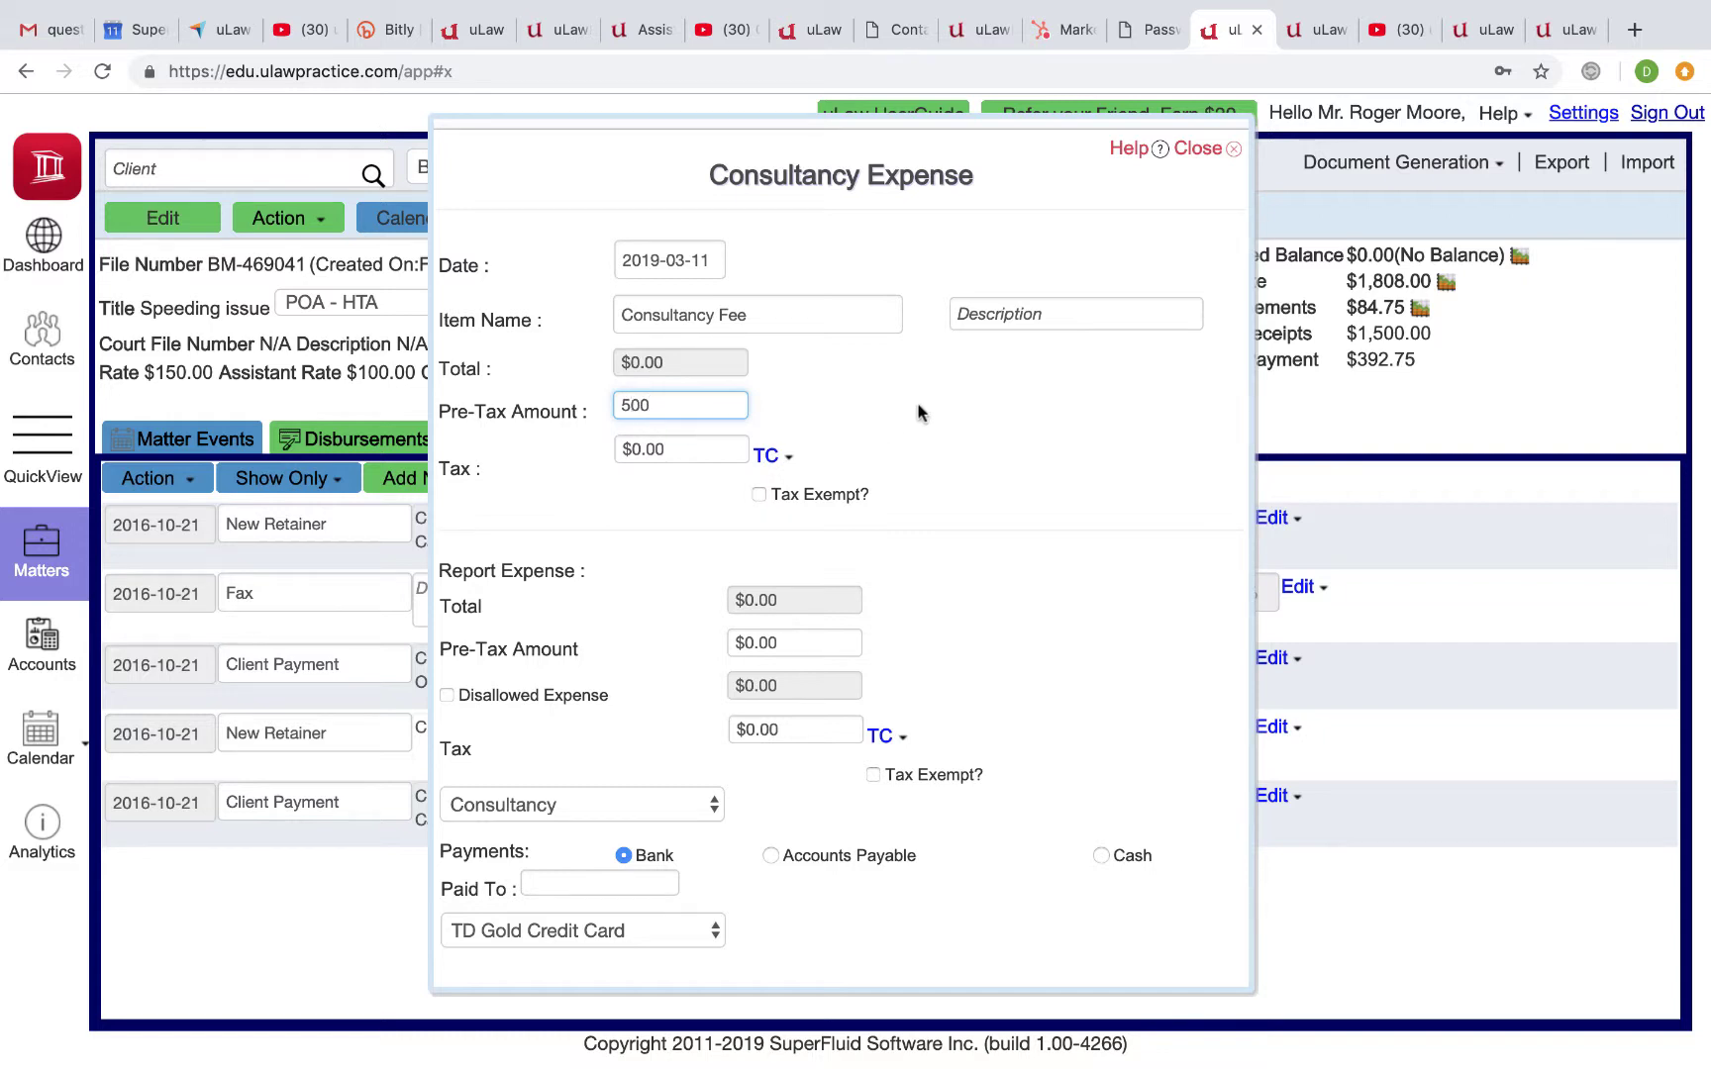
left_click(922, 406)
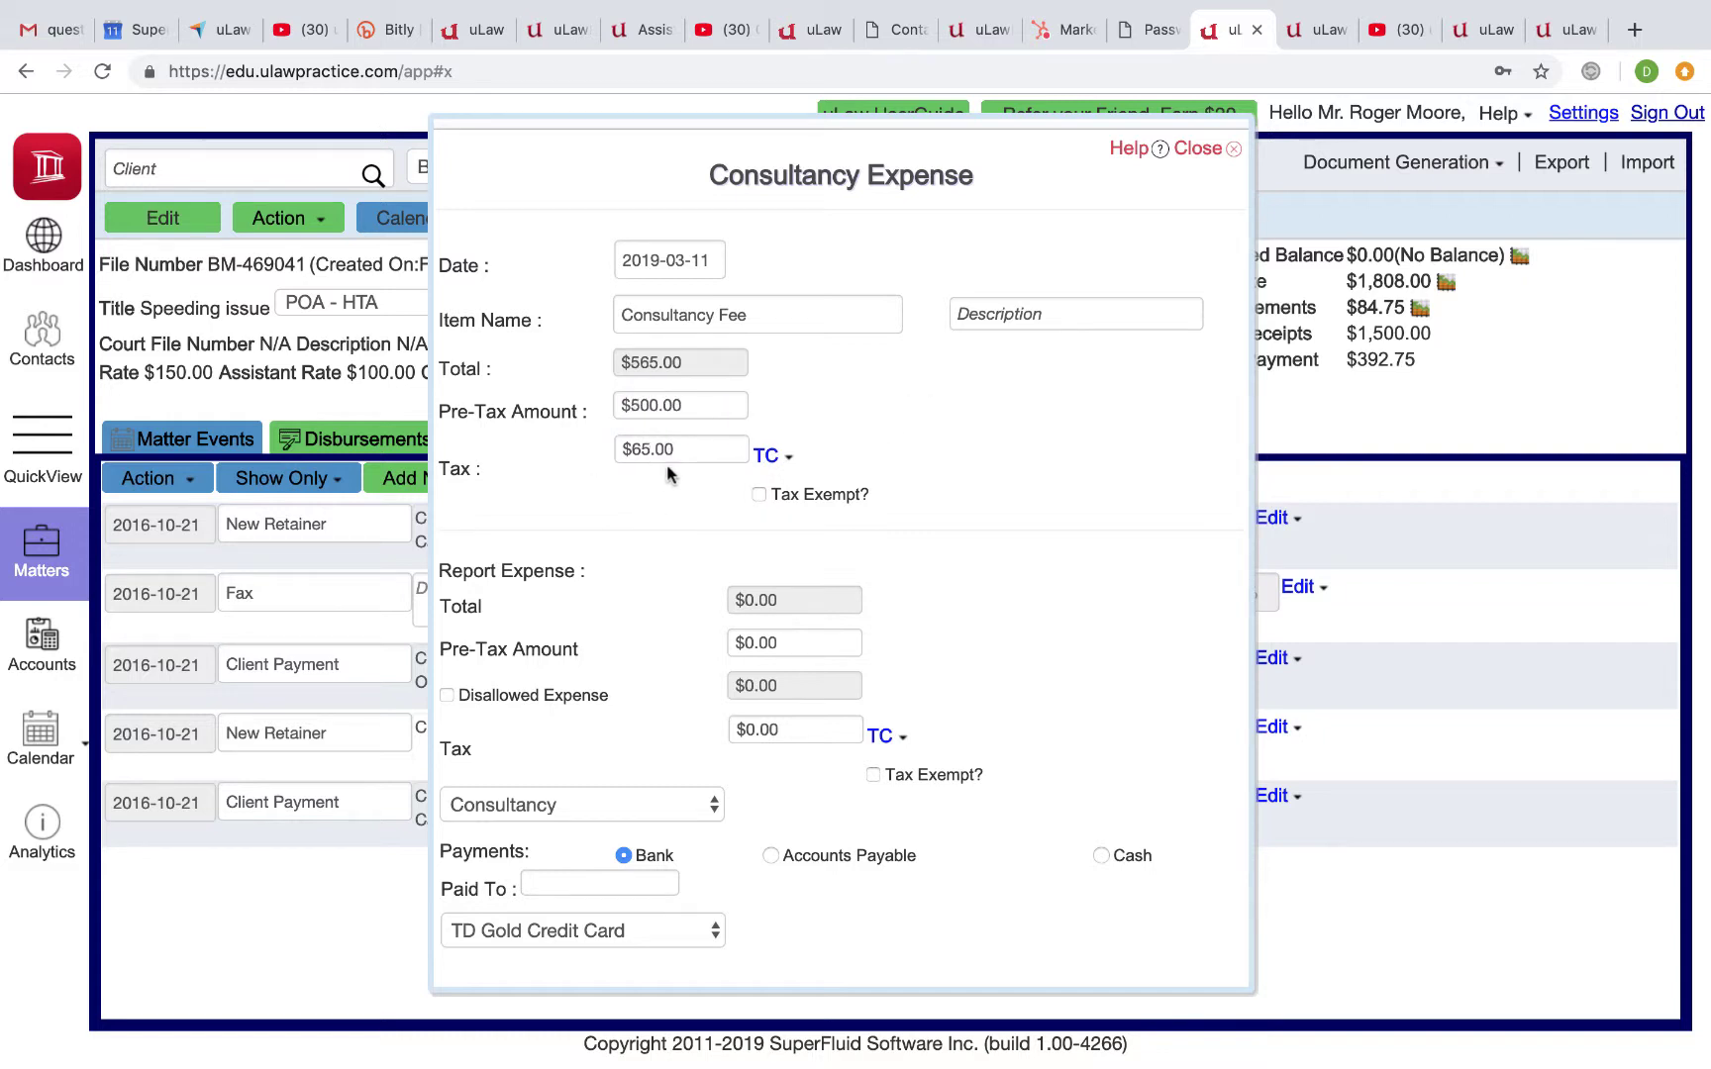
left_click(754, 645)
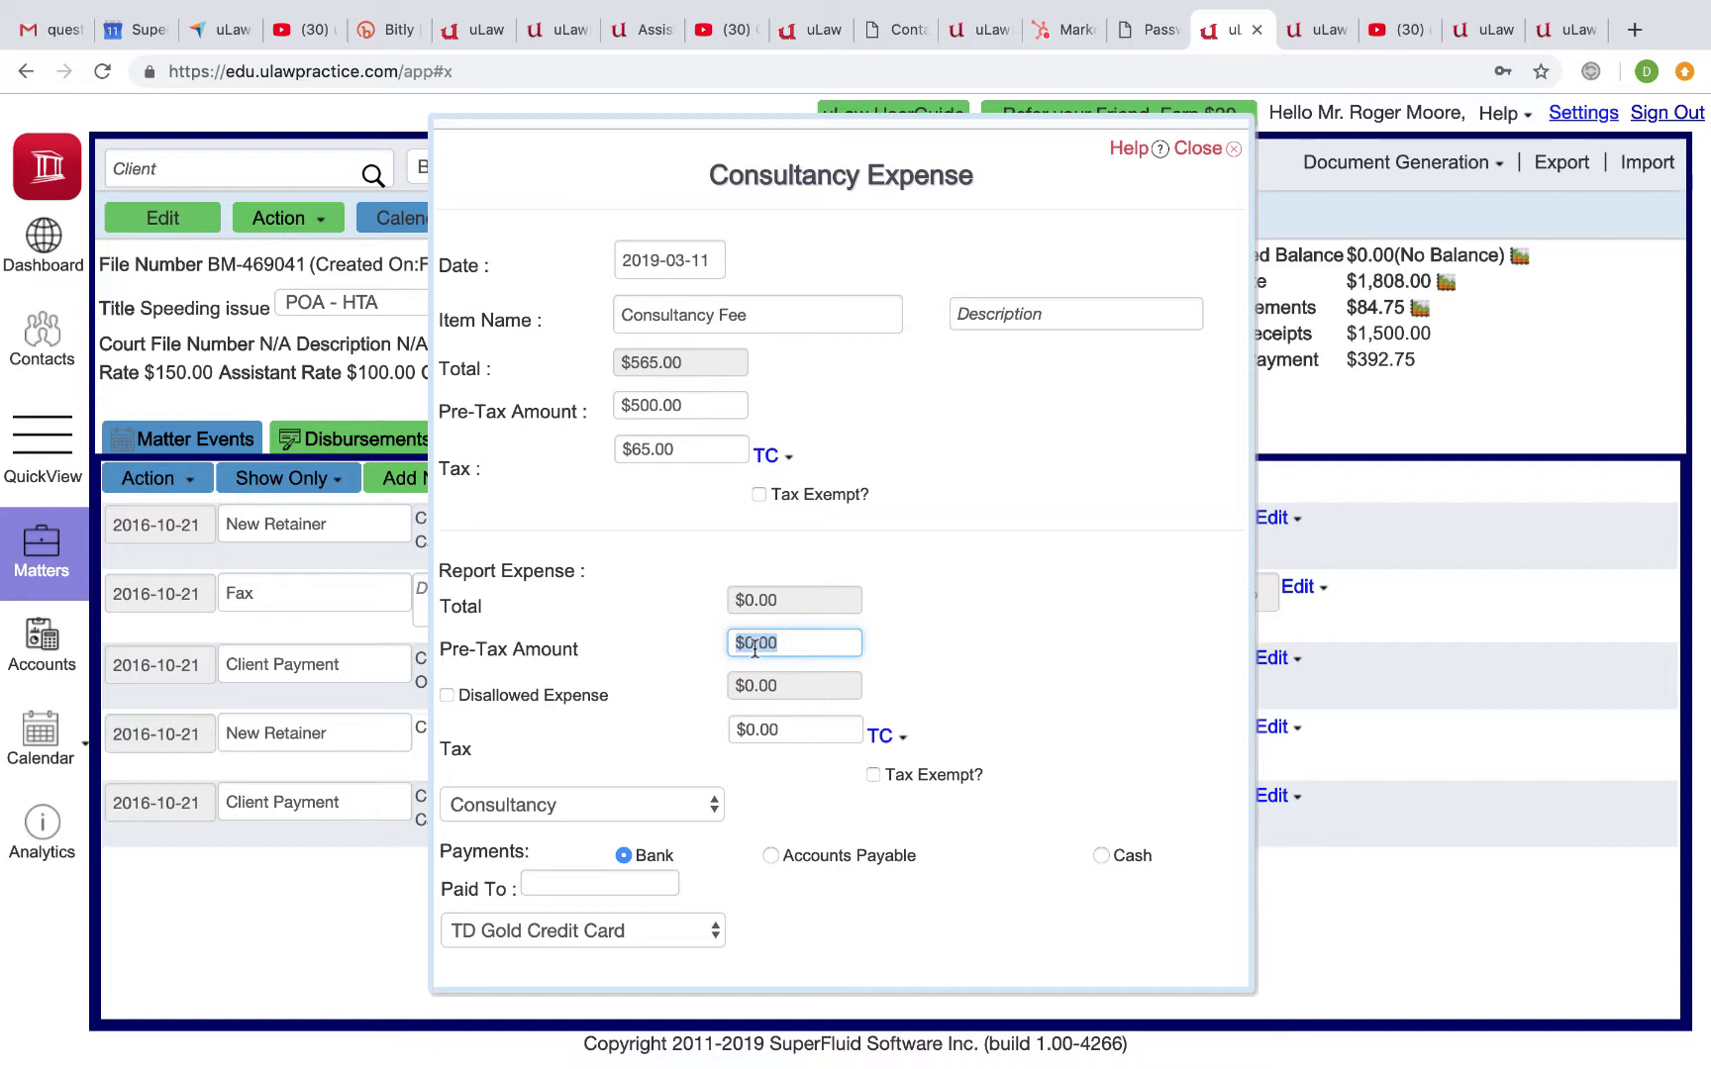
type("500")
left_click(1069, 656)
Set the payee to John's Law Office and mark the report expense tax exempt
left_click(498, 814)
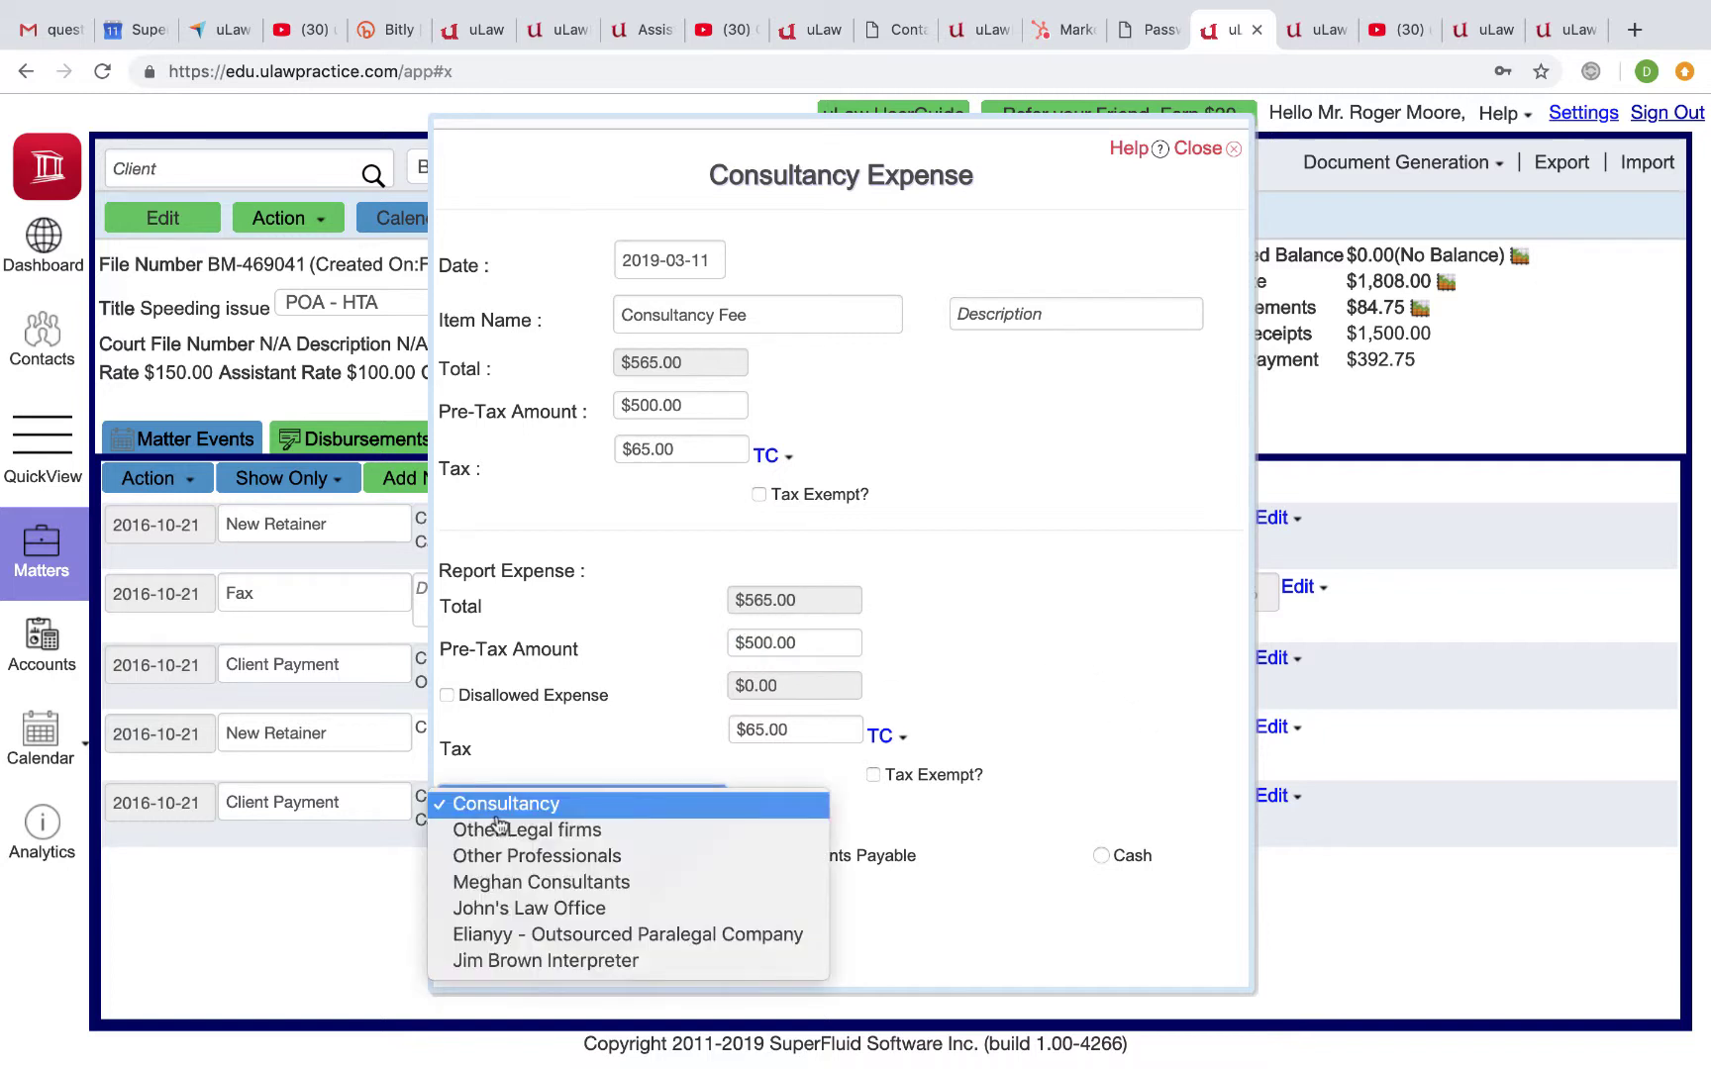
left_click(547, 911)
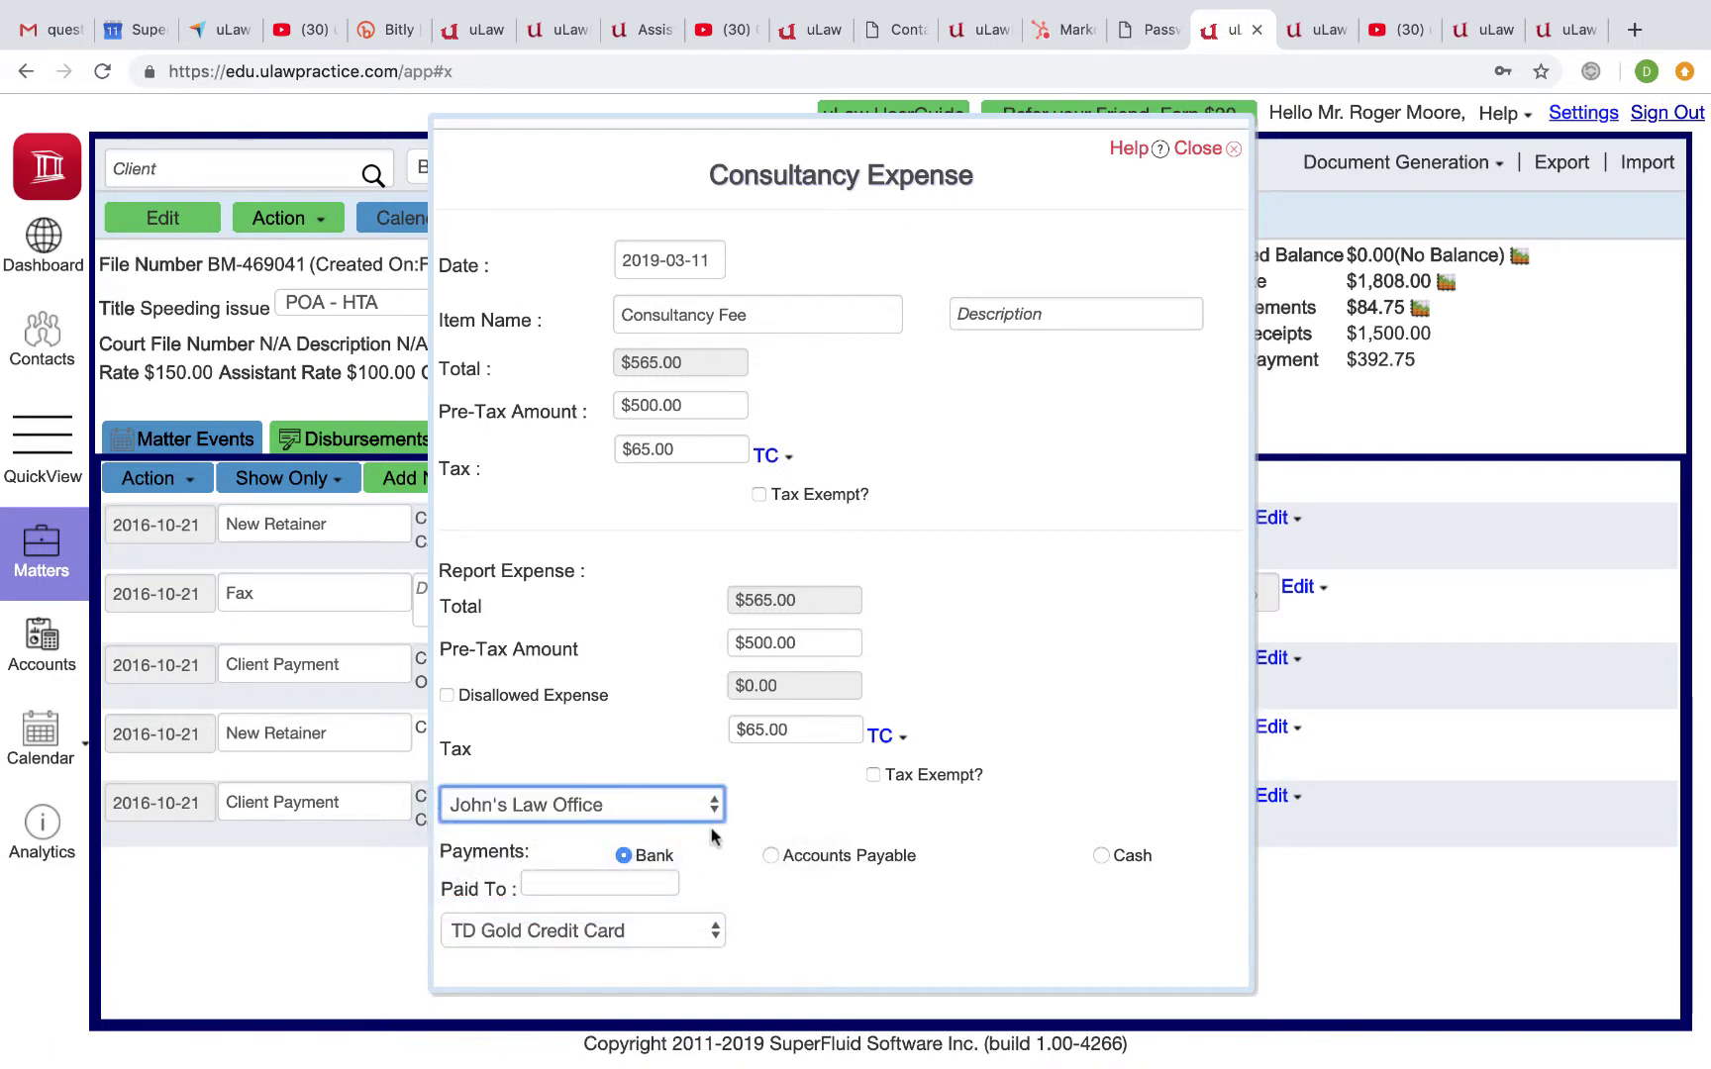
left_click(872, 775)
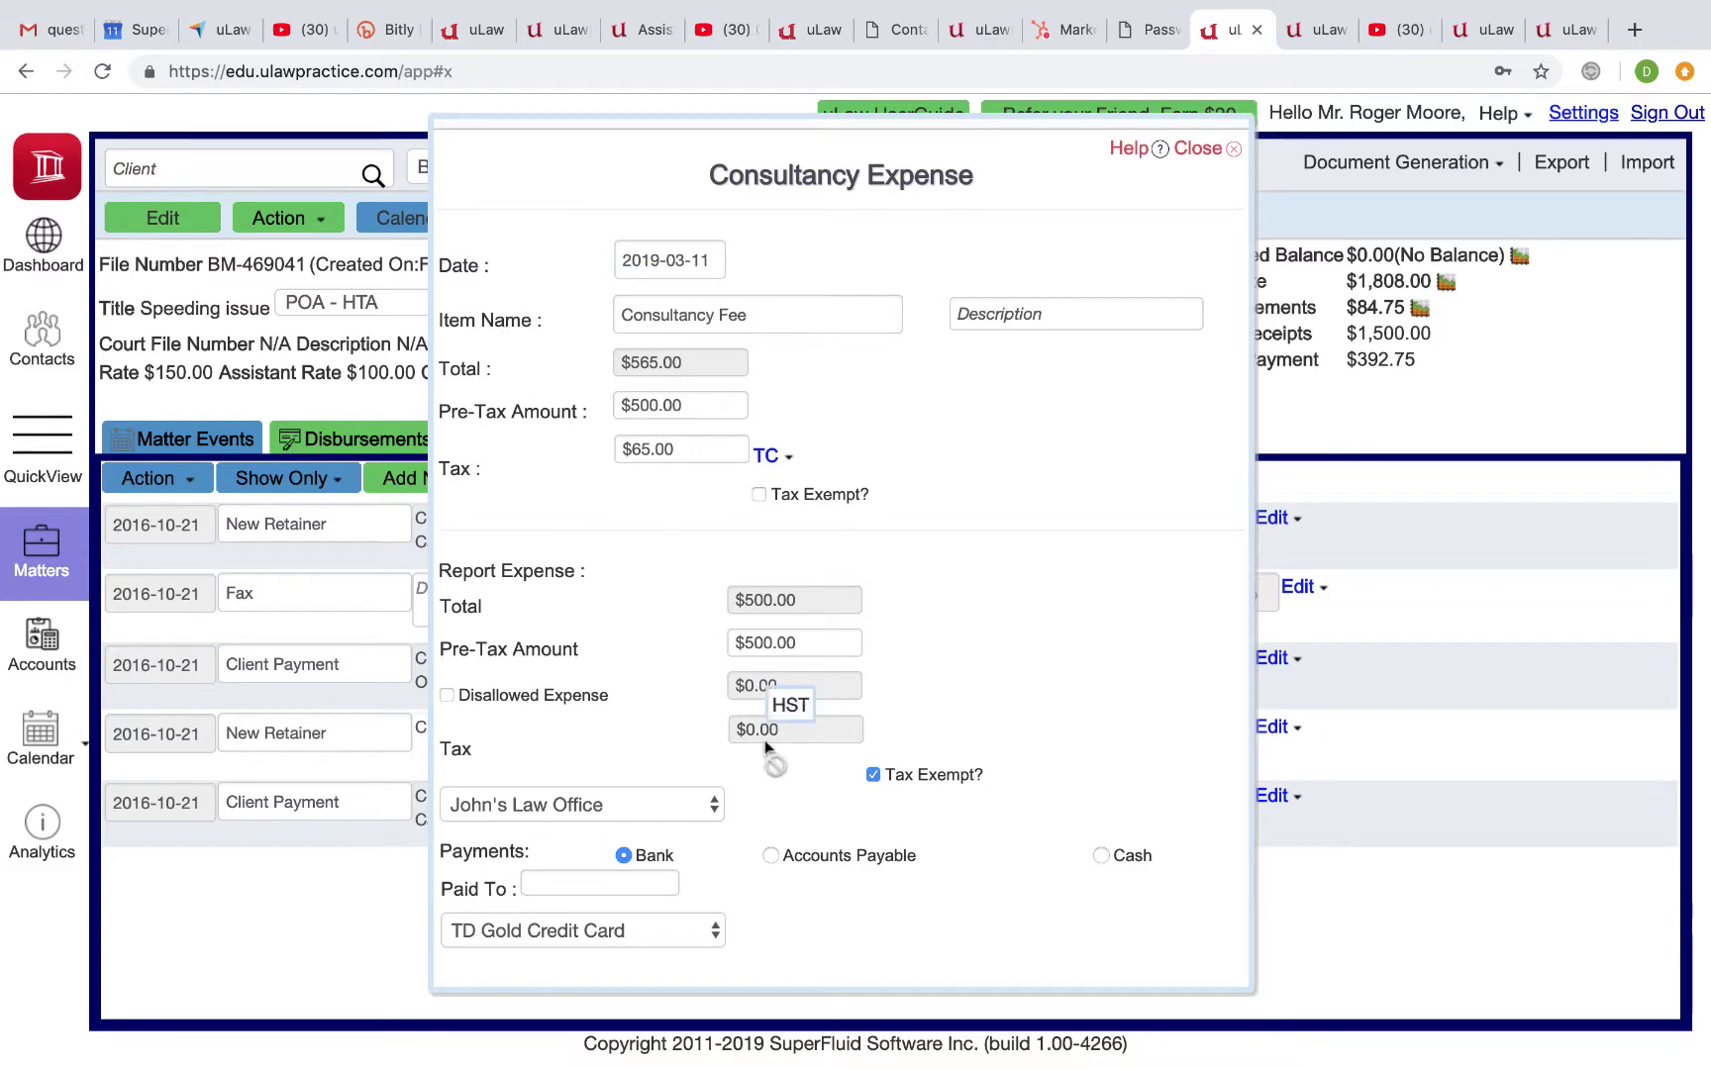
Pay from the TD Canada general account and save the Consultancy Fee disbursement
scroll(764, 740, "down", 3)
left_click(610, 752)
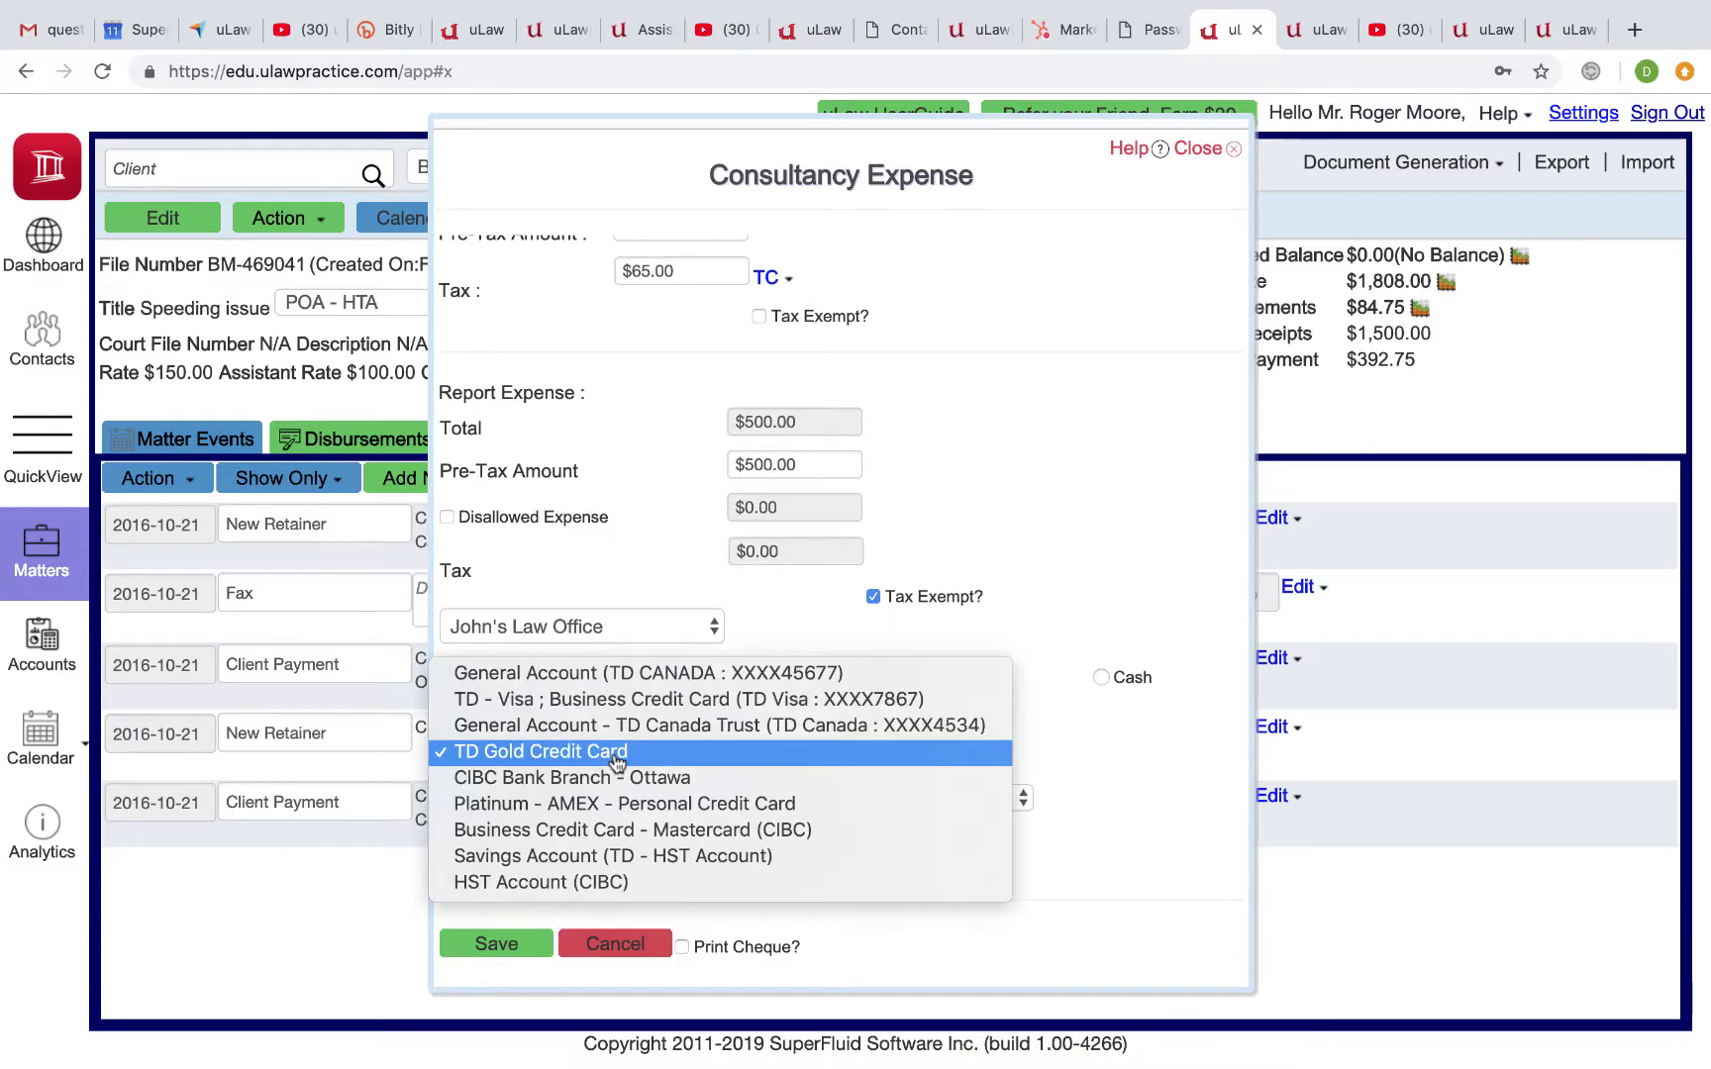
left_click(594, 685)
left_click(792, 842)
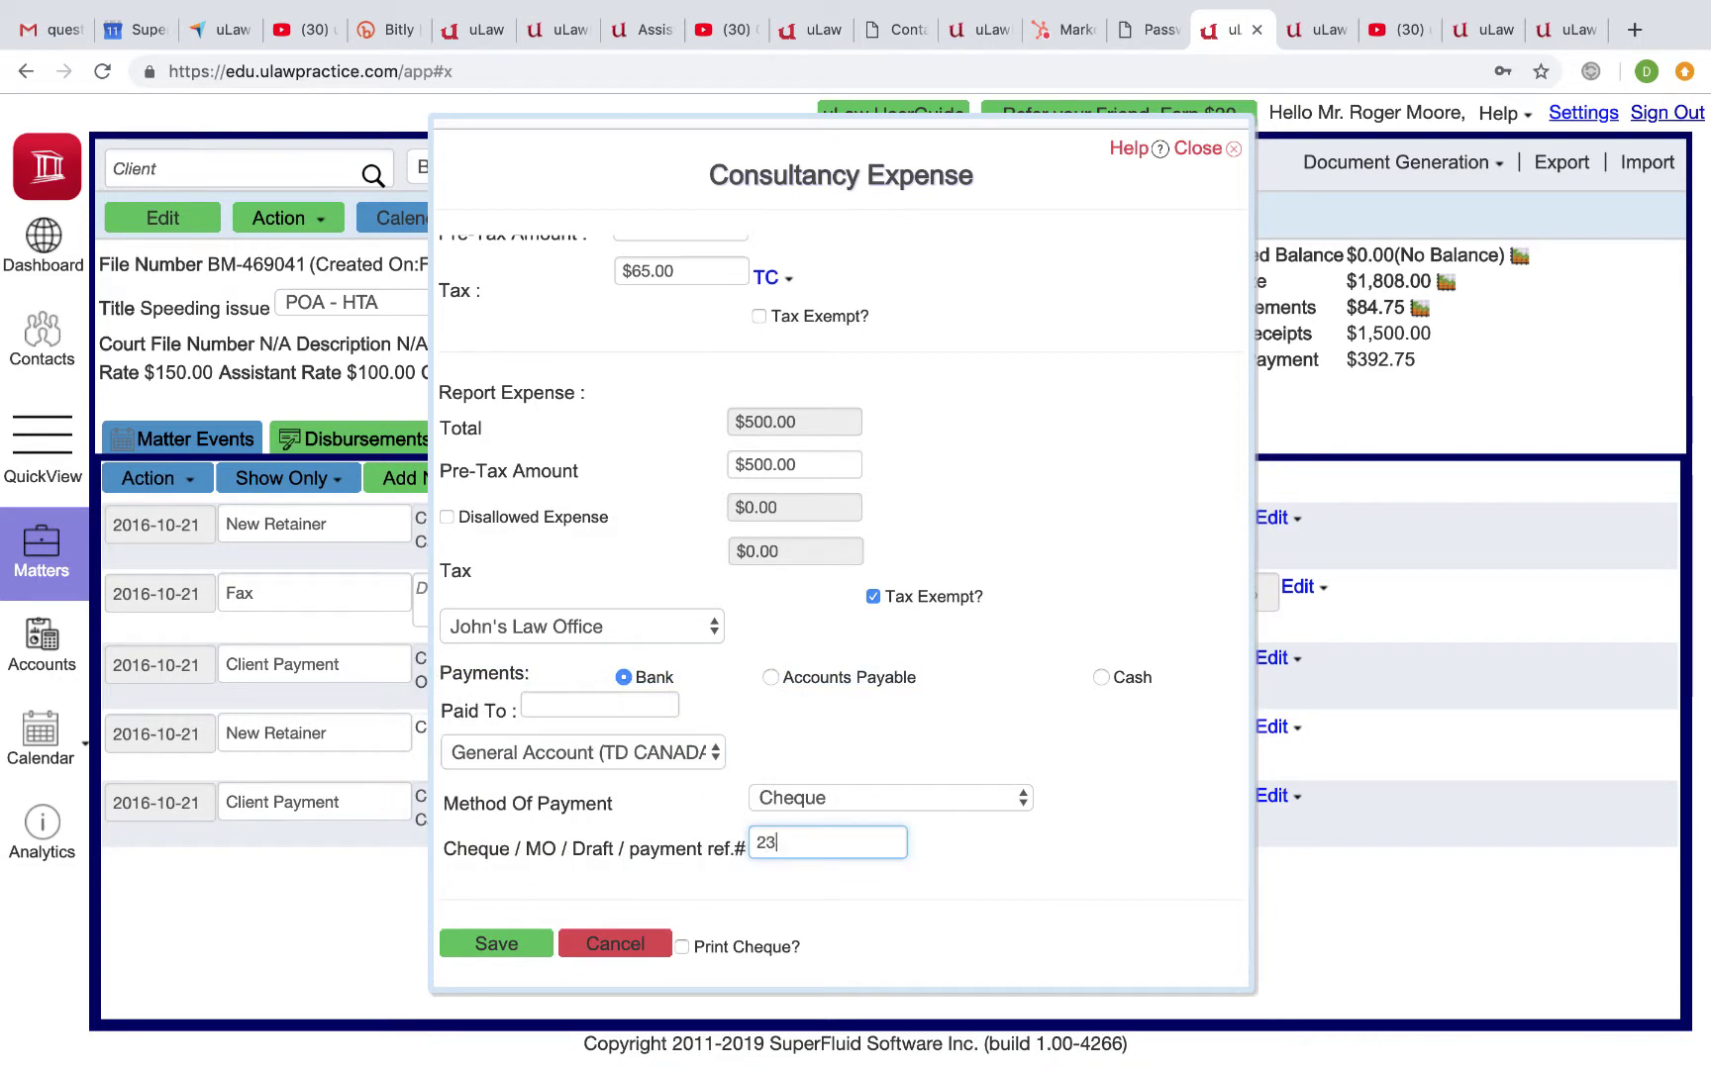
scroll(741, 841, "up", 3)
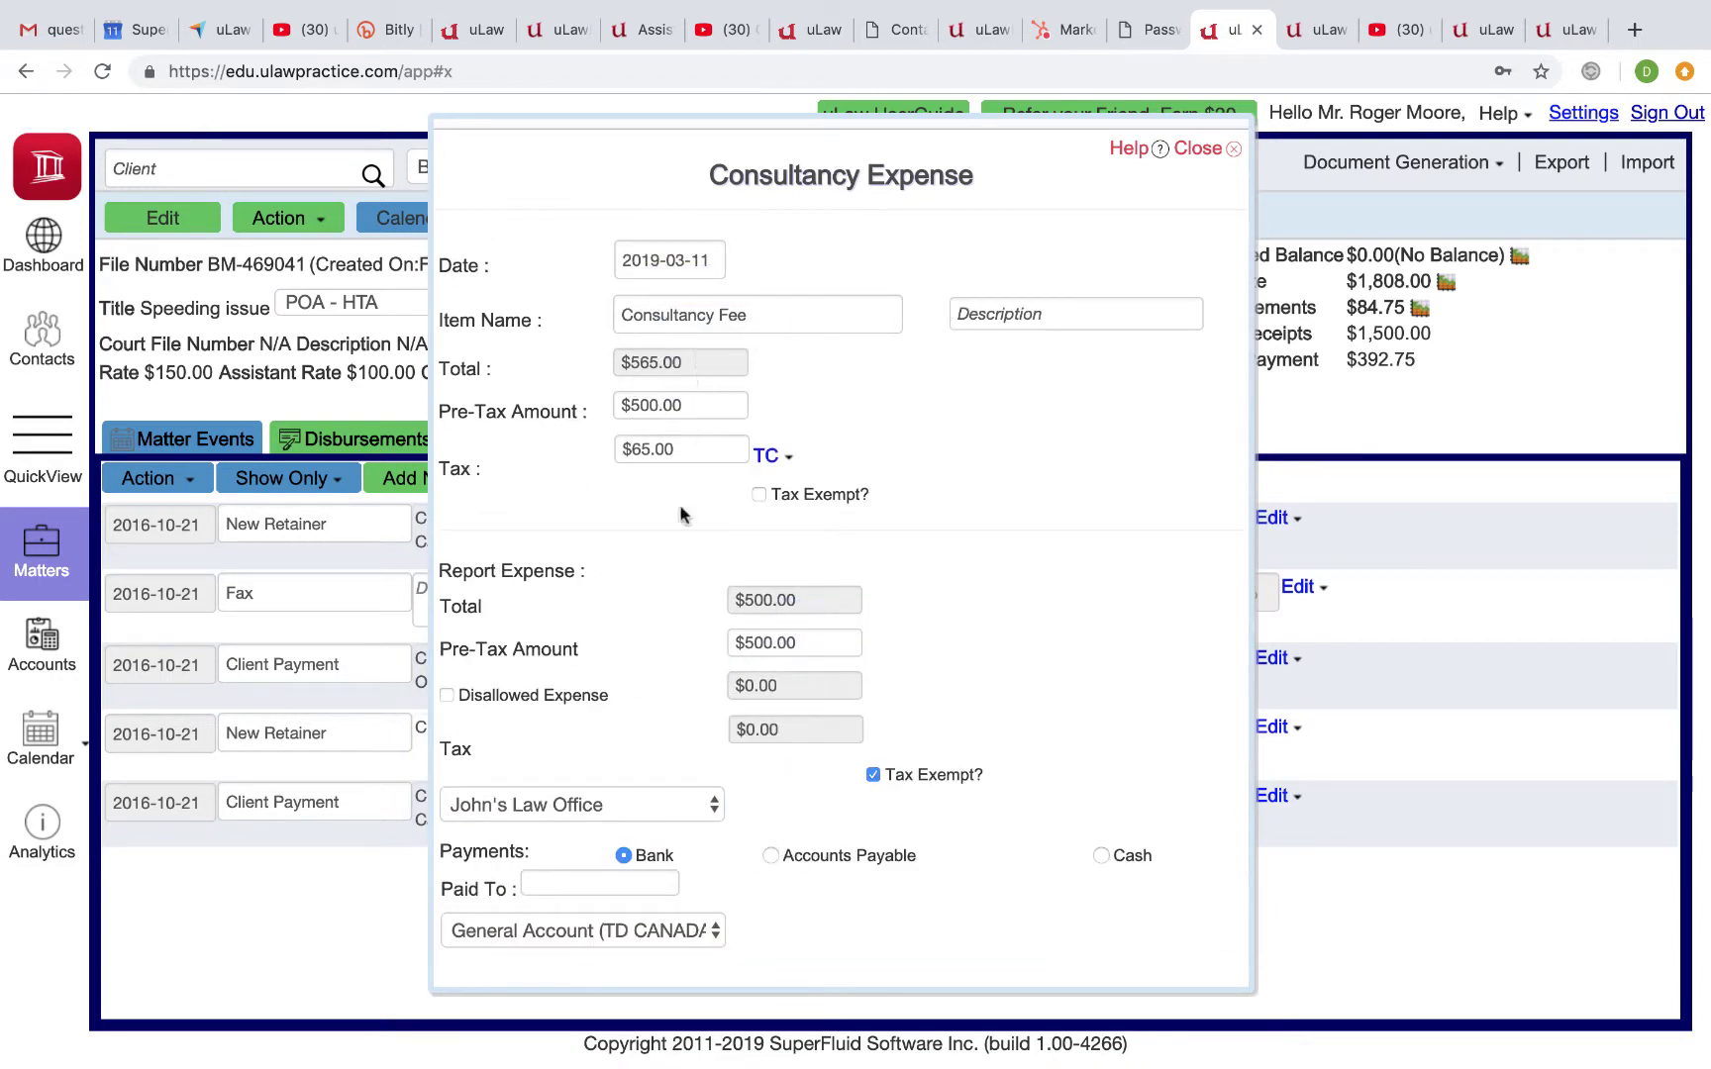
scroll(680, 555, "down", 3)
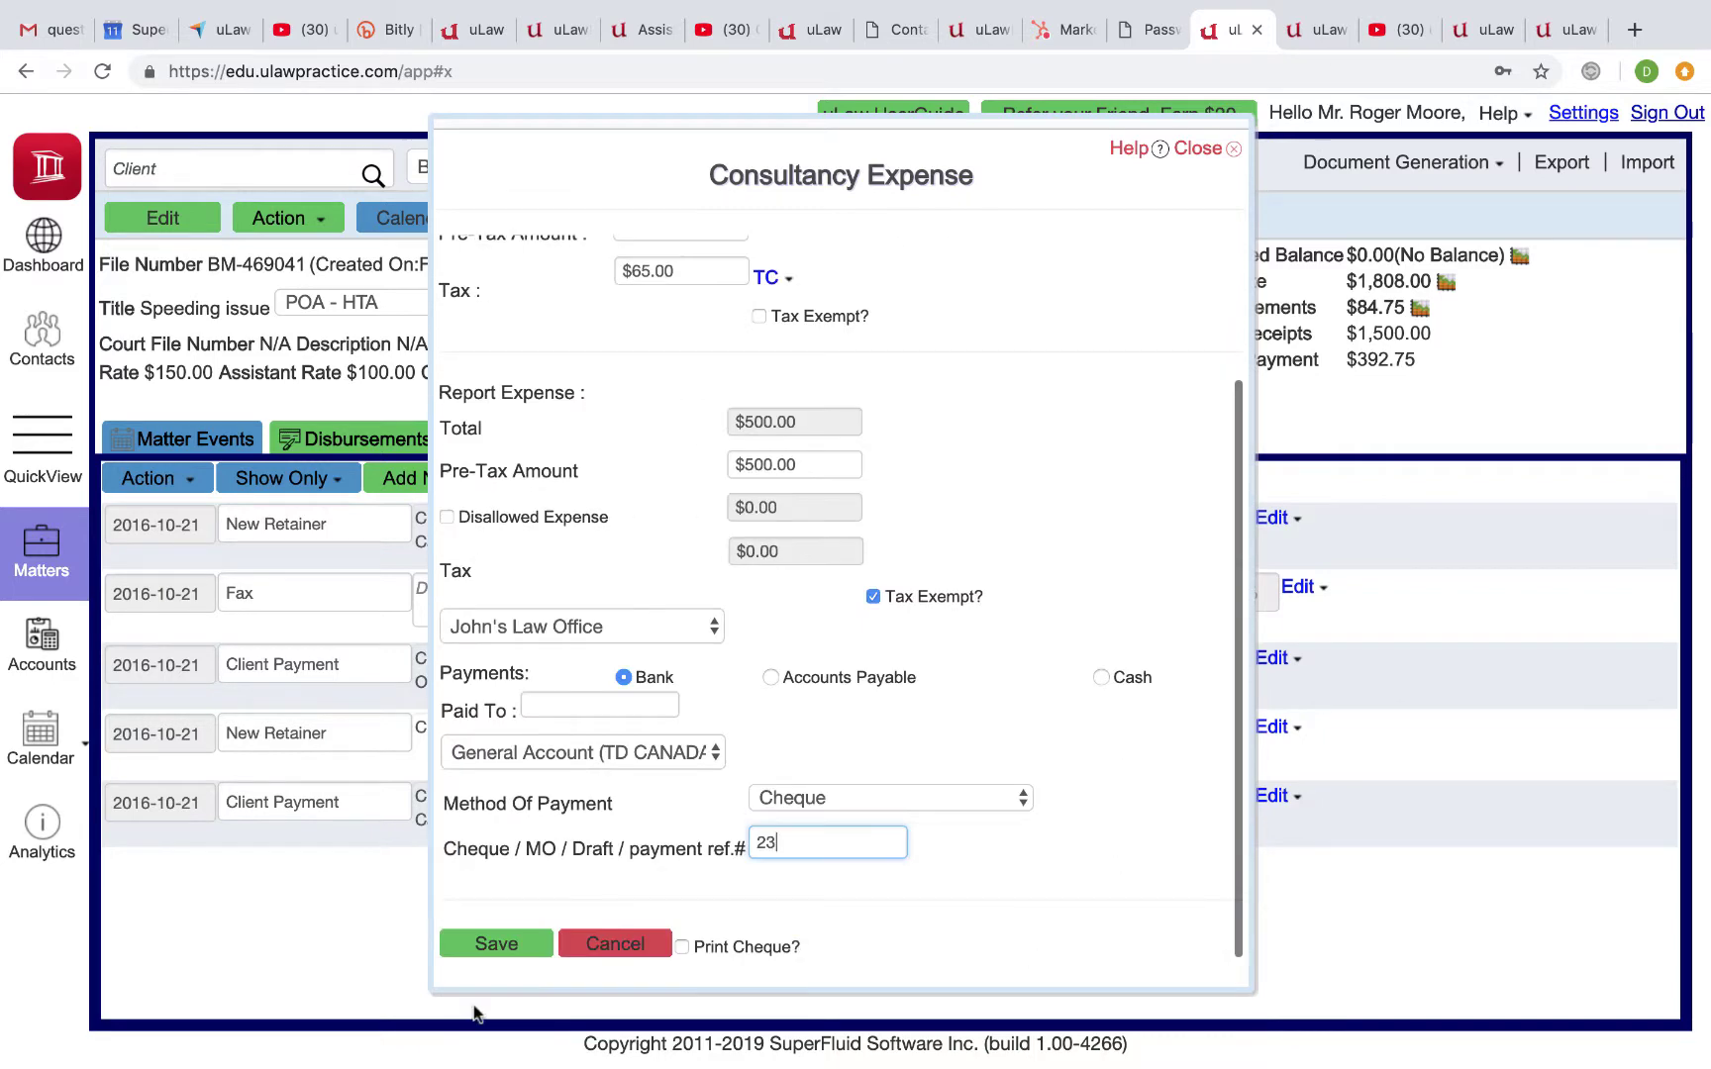
left_click(504, 946)
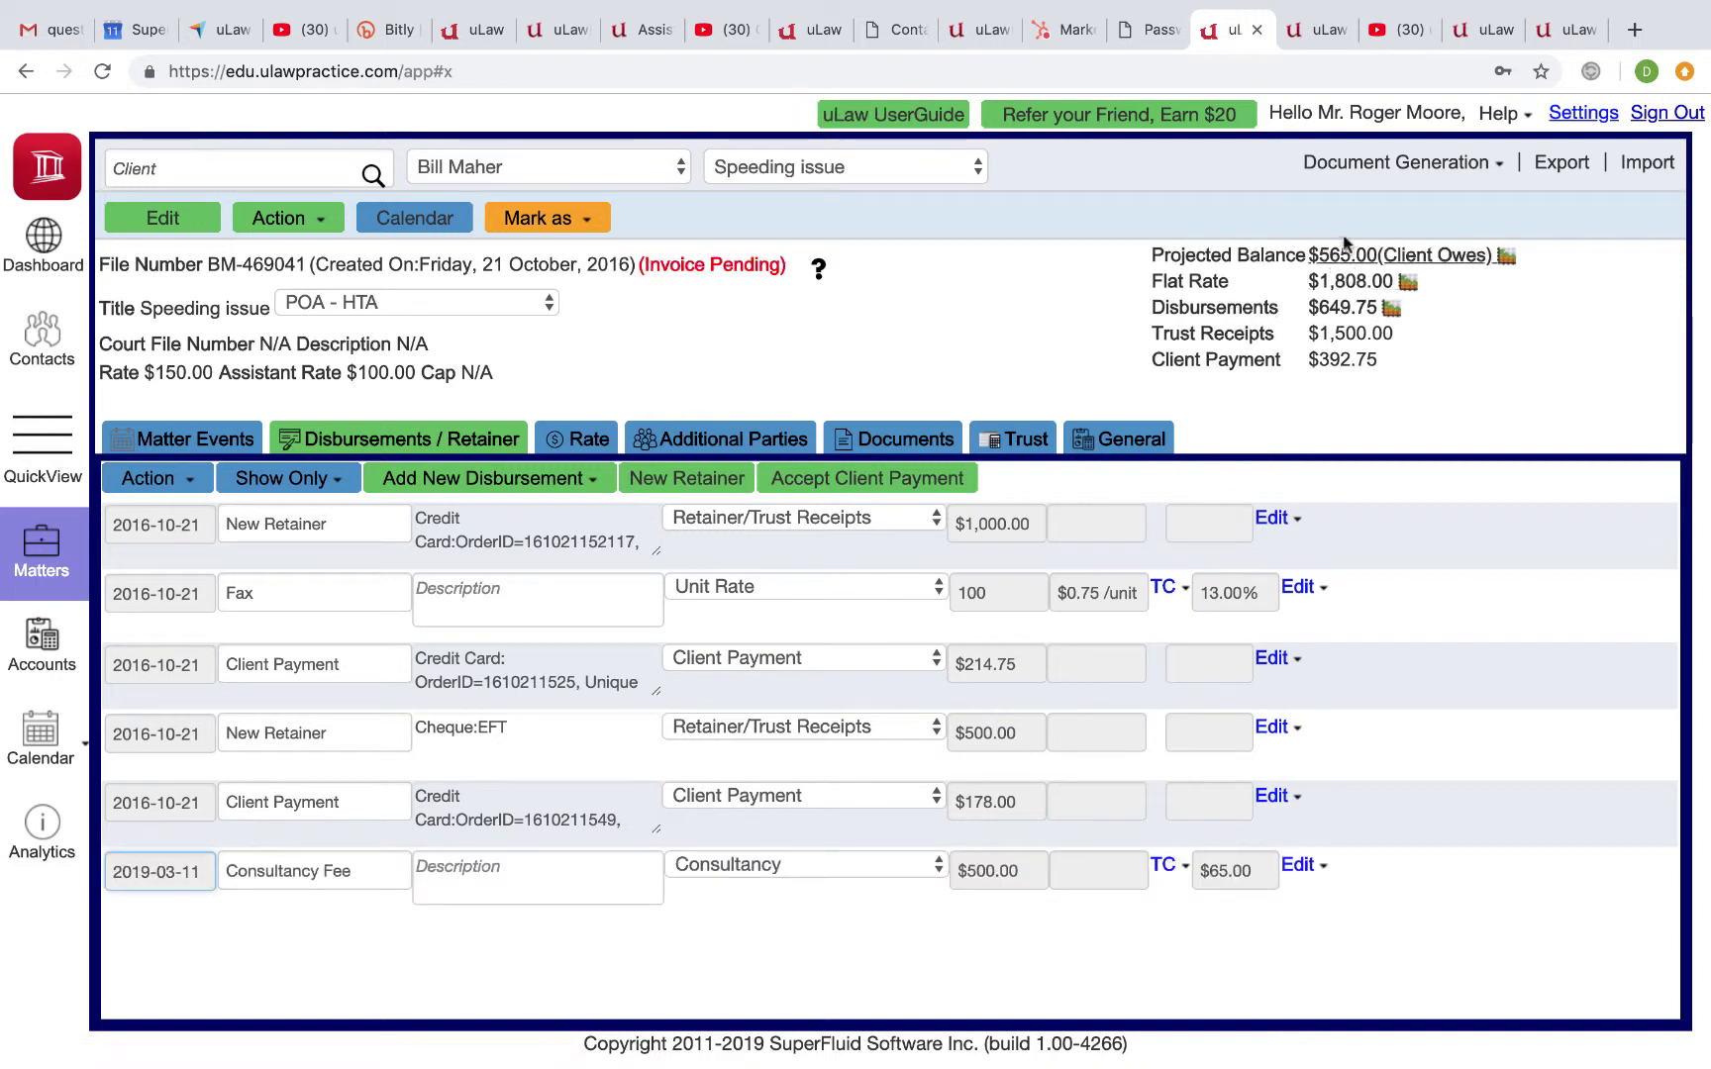
Complete the pending invoice with Skip Preview, then download and open it as a PDF
left_click(1386, 166)
mouse_move(1466, 223)
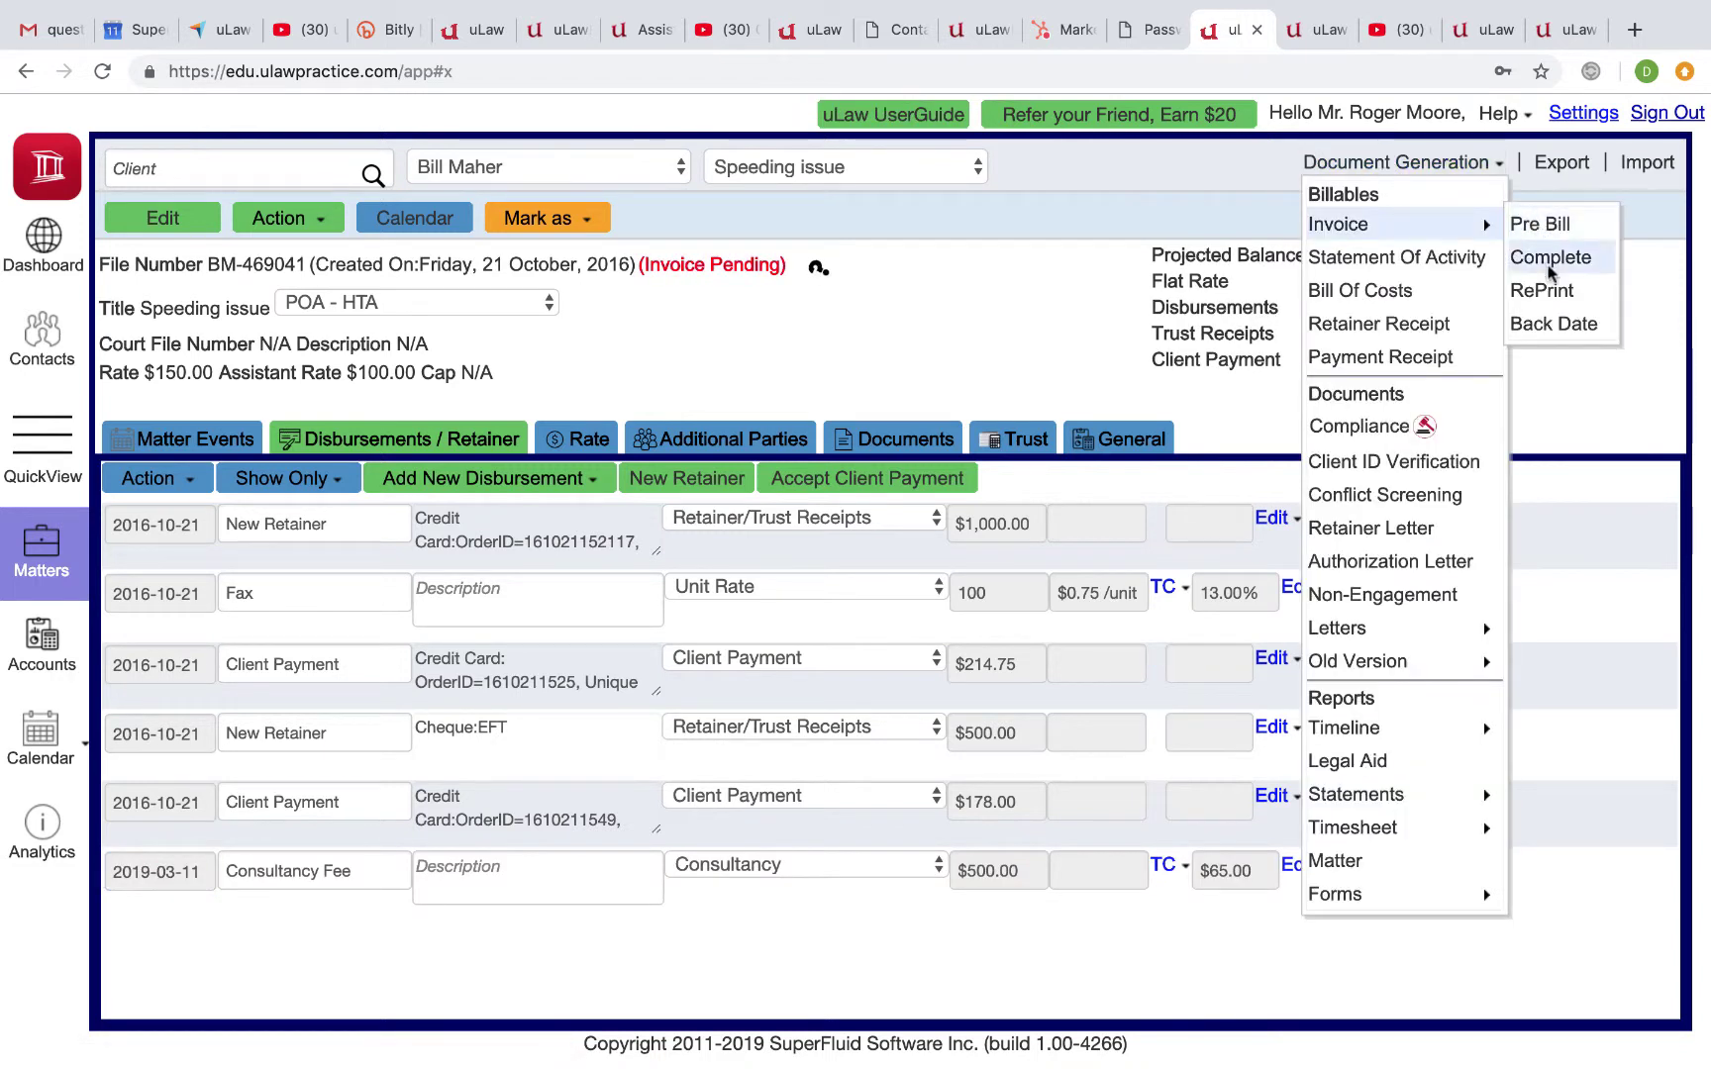
left_click(1550, 259)
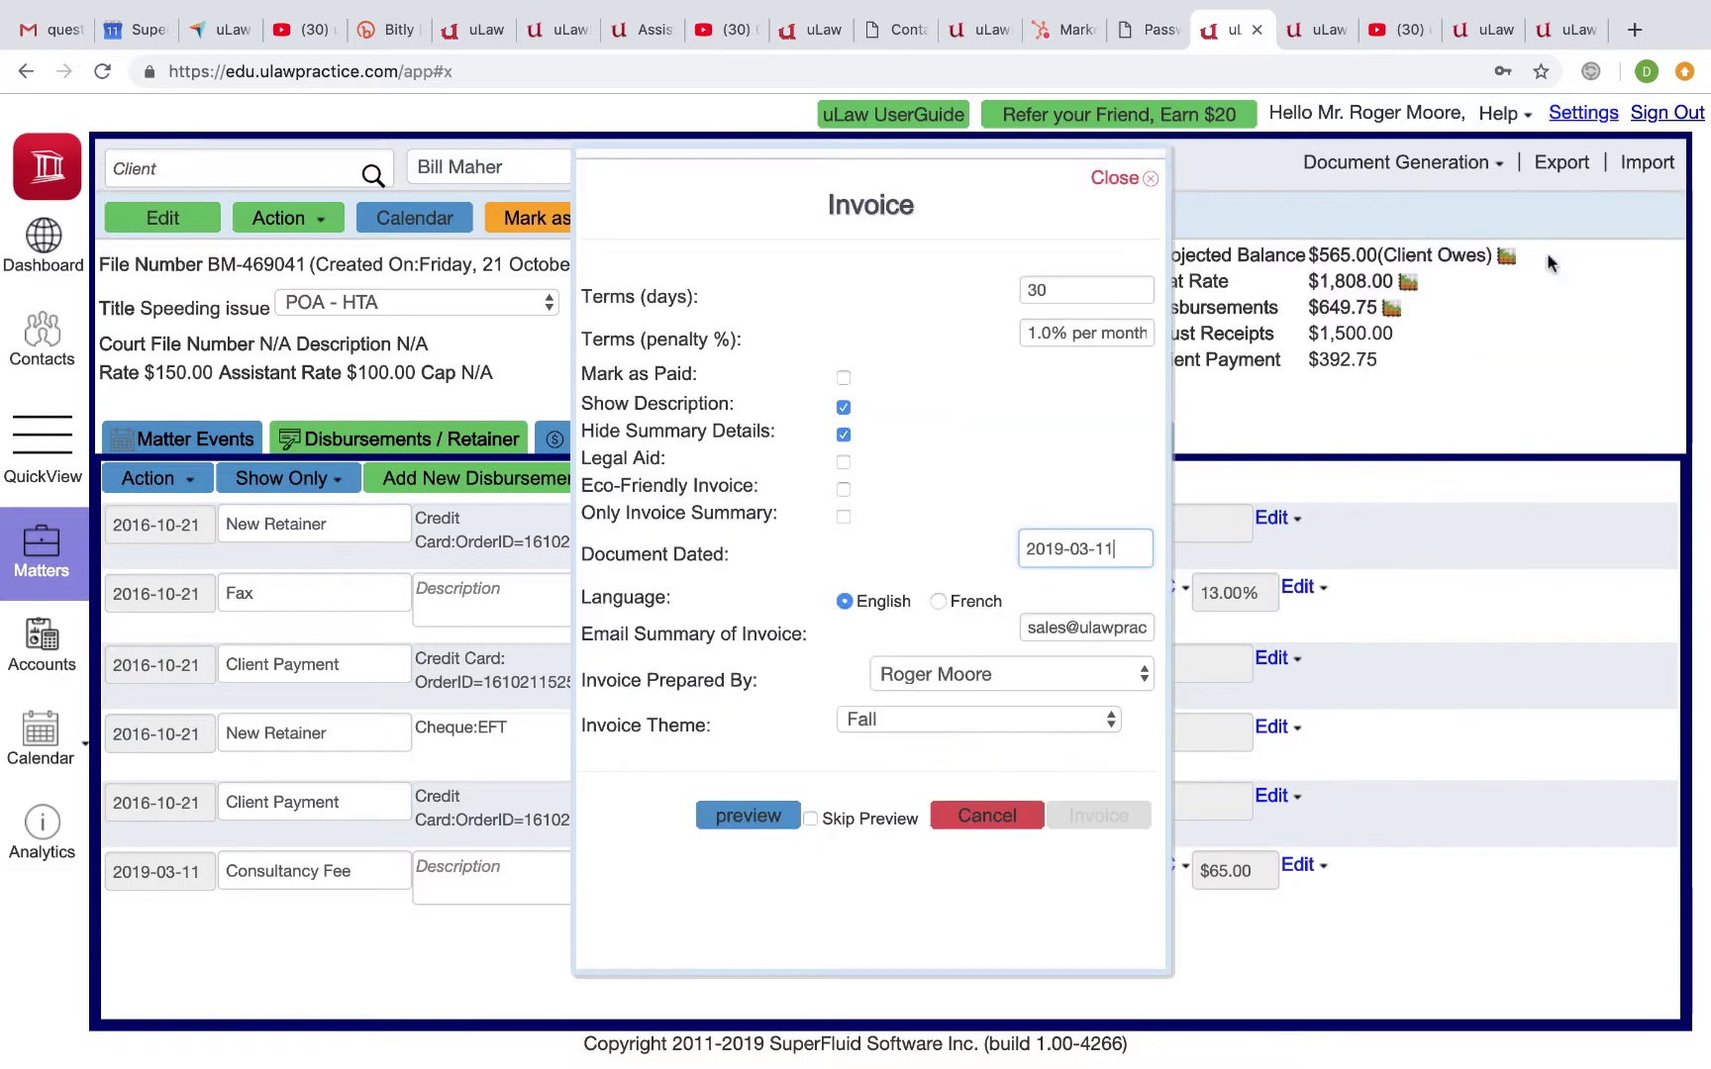
left_click(810, 819)
left_click(1108, 816)
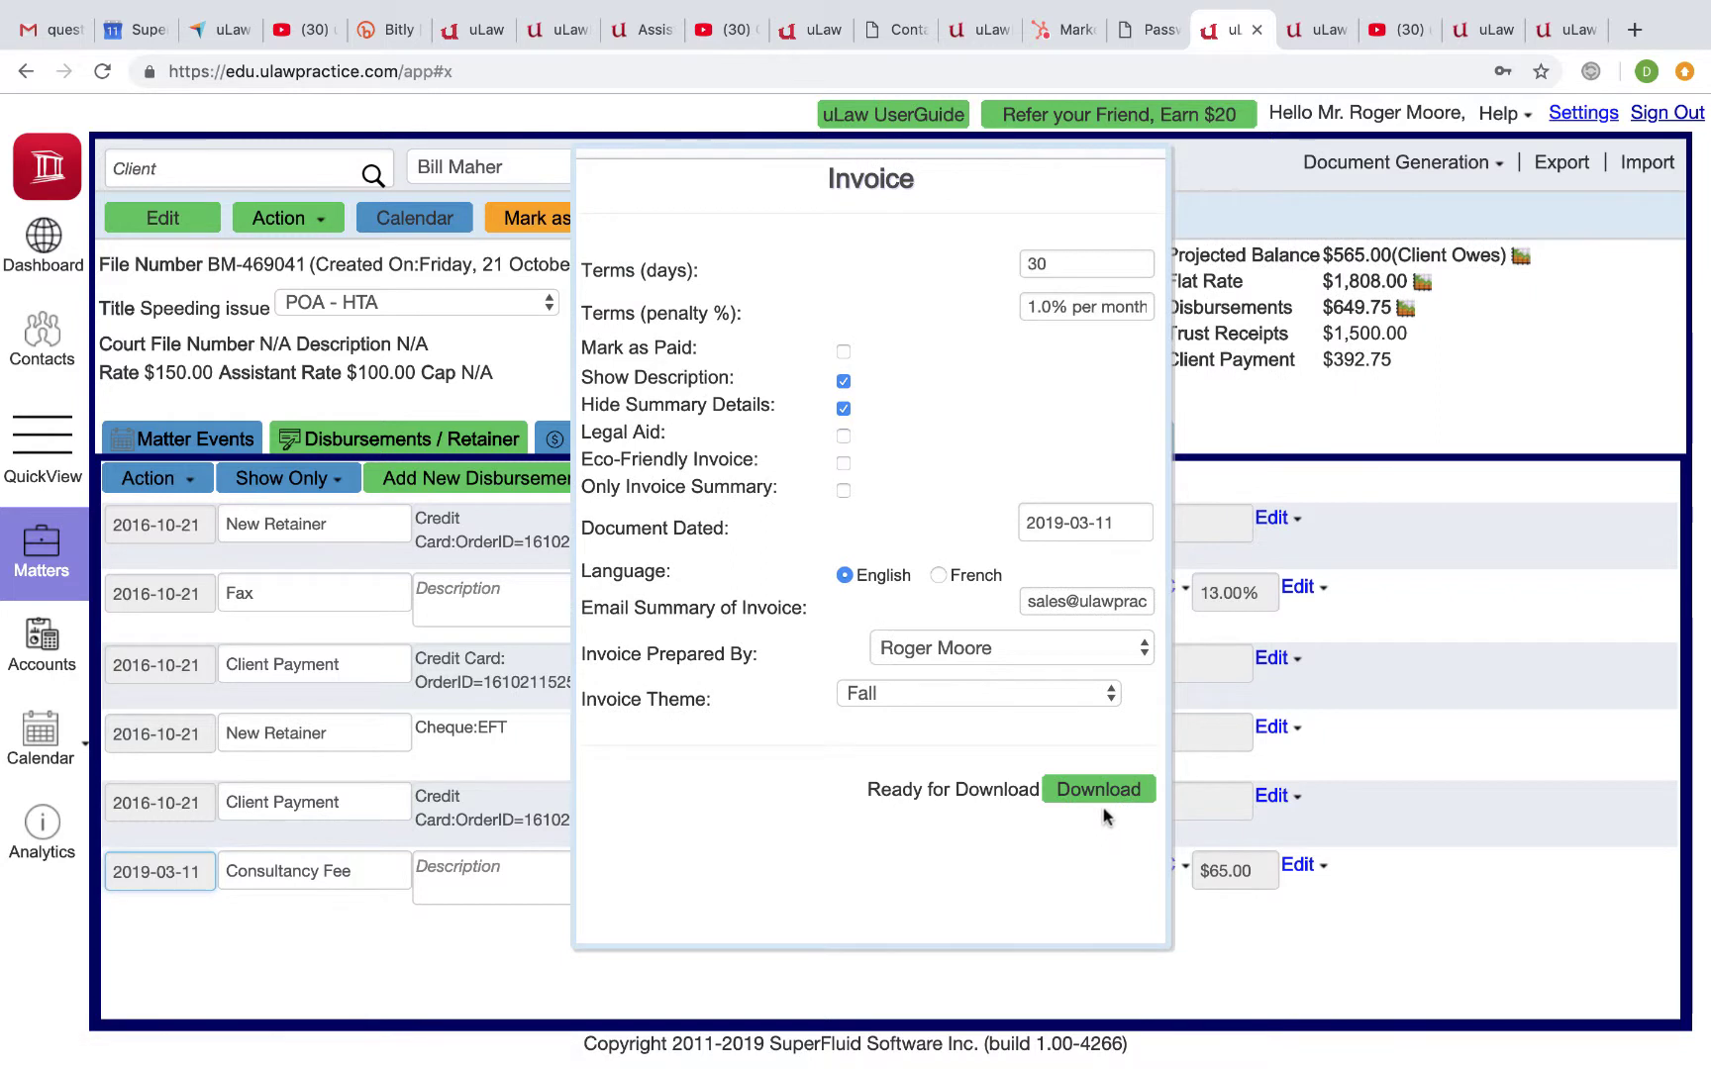
left_click(1115, 794)
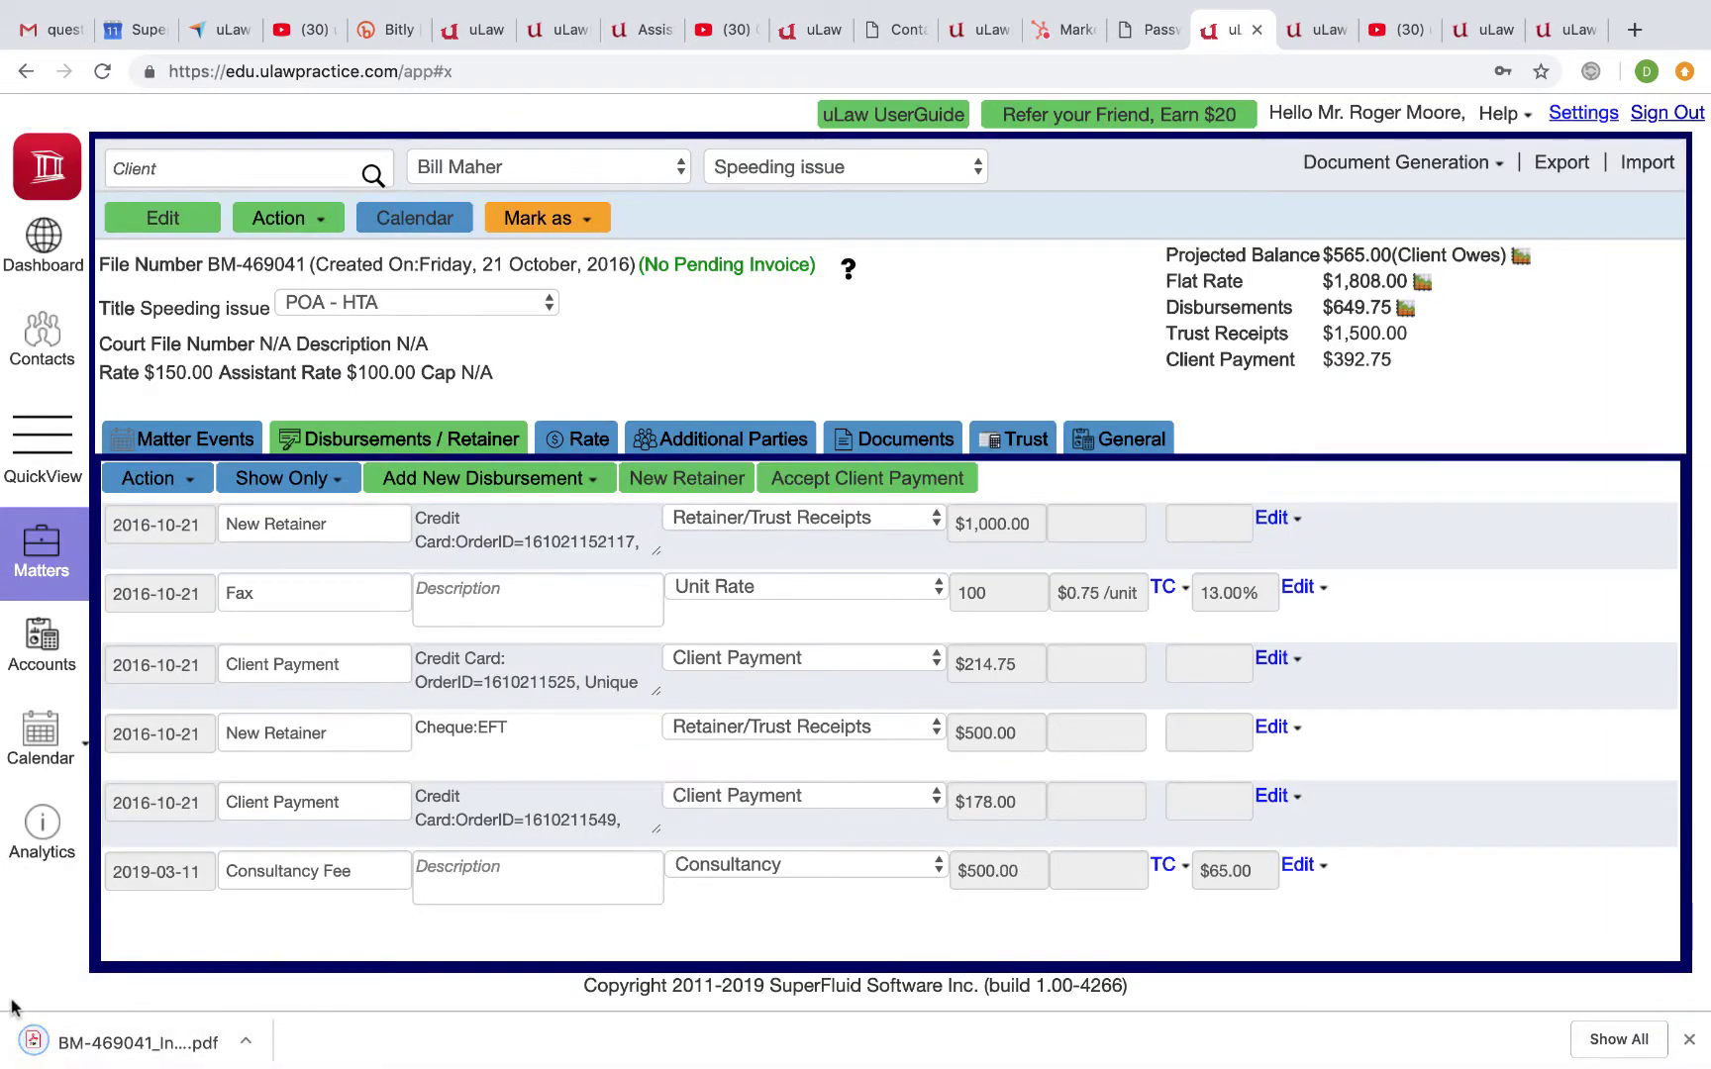
left_click(99, 1055)
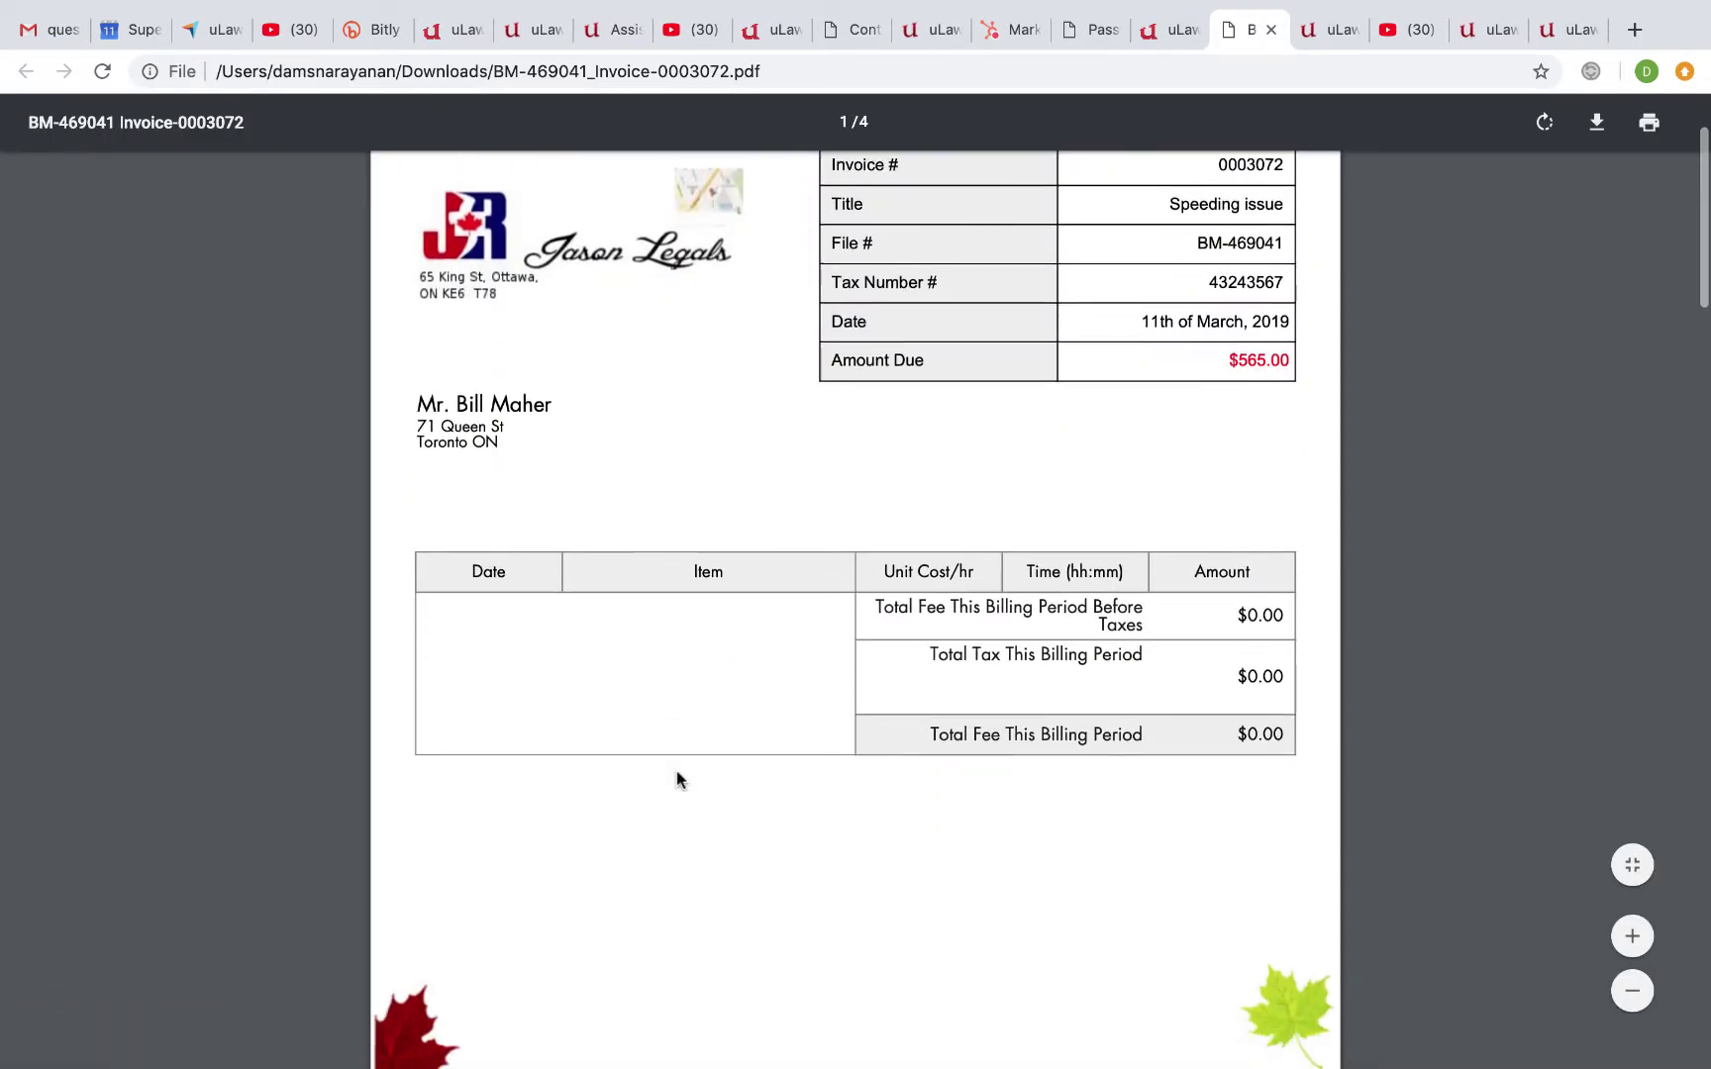
Review the PDF's page 2 Disbursements table with the $565.00 Consultancy Fee, then return to uLaw
scroll(676, 770, "down", 3)
scroll(676, 770, "down", 7)
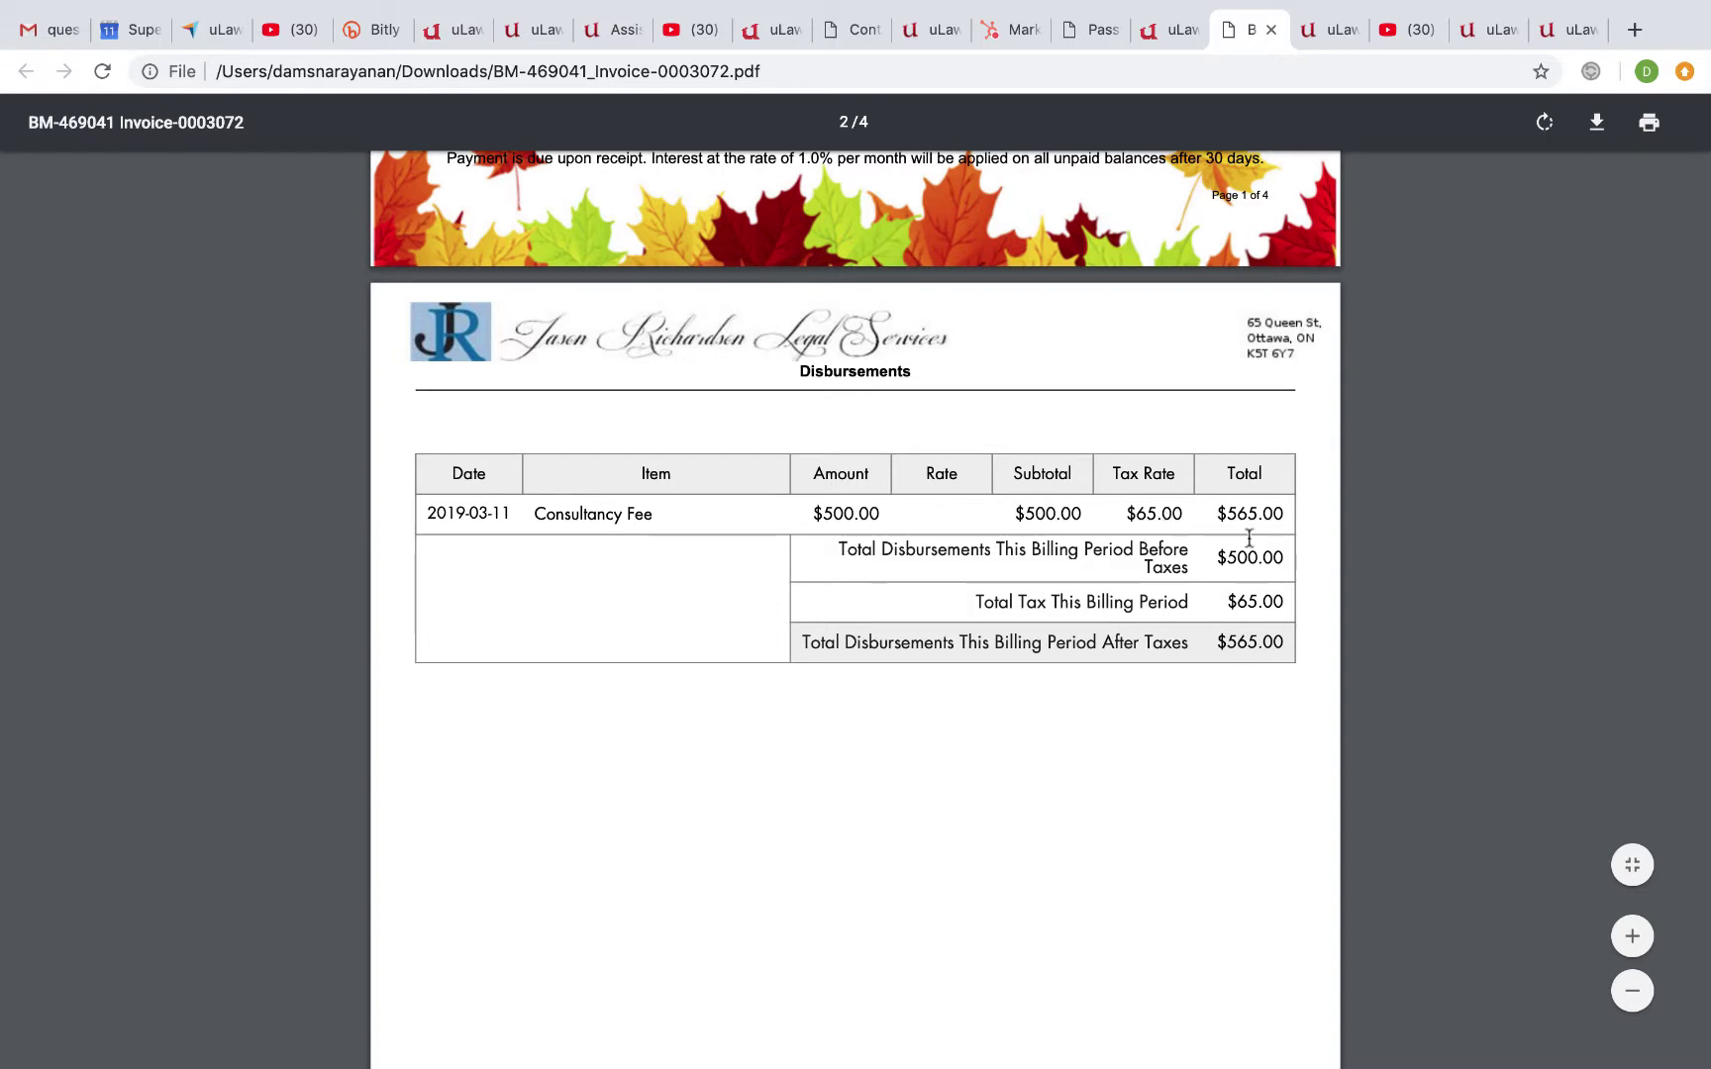
scroll(1204, 614, "down", 3)
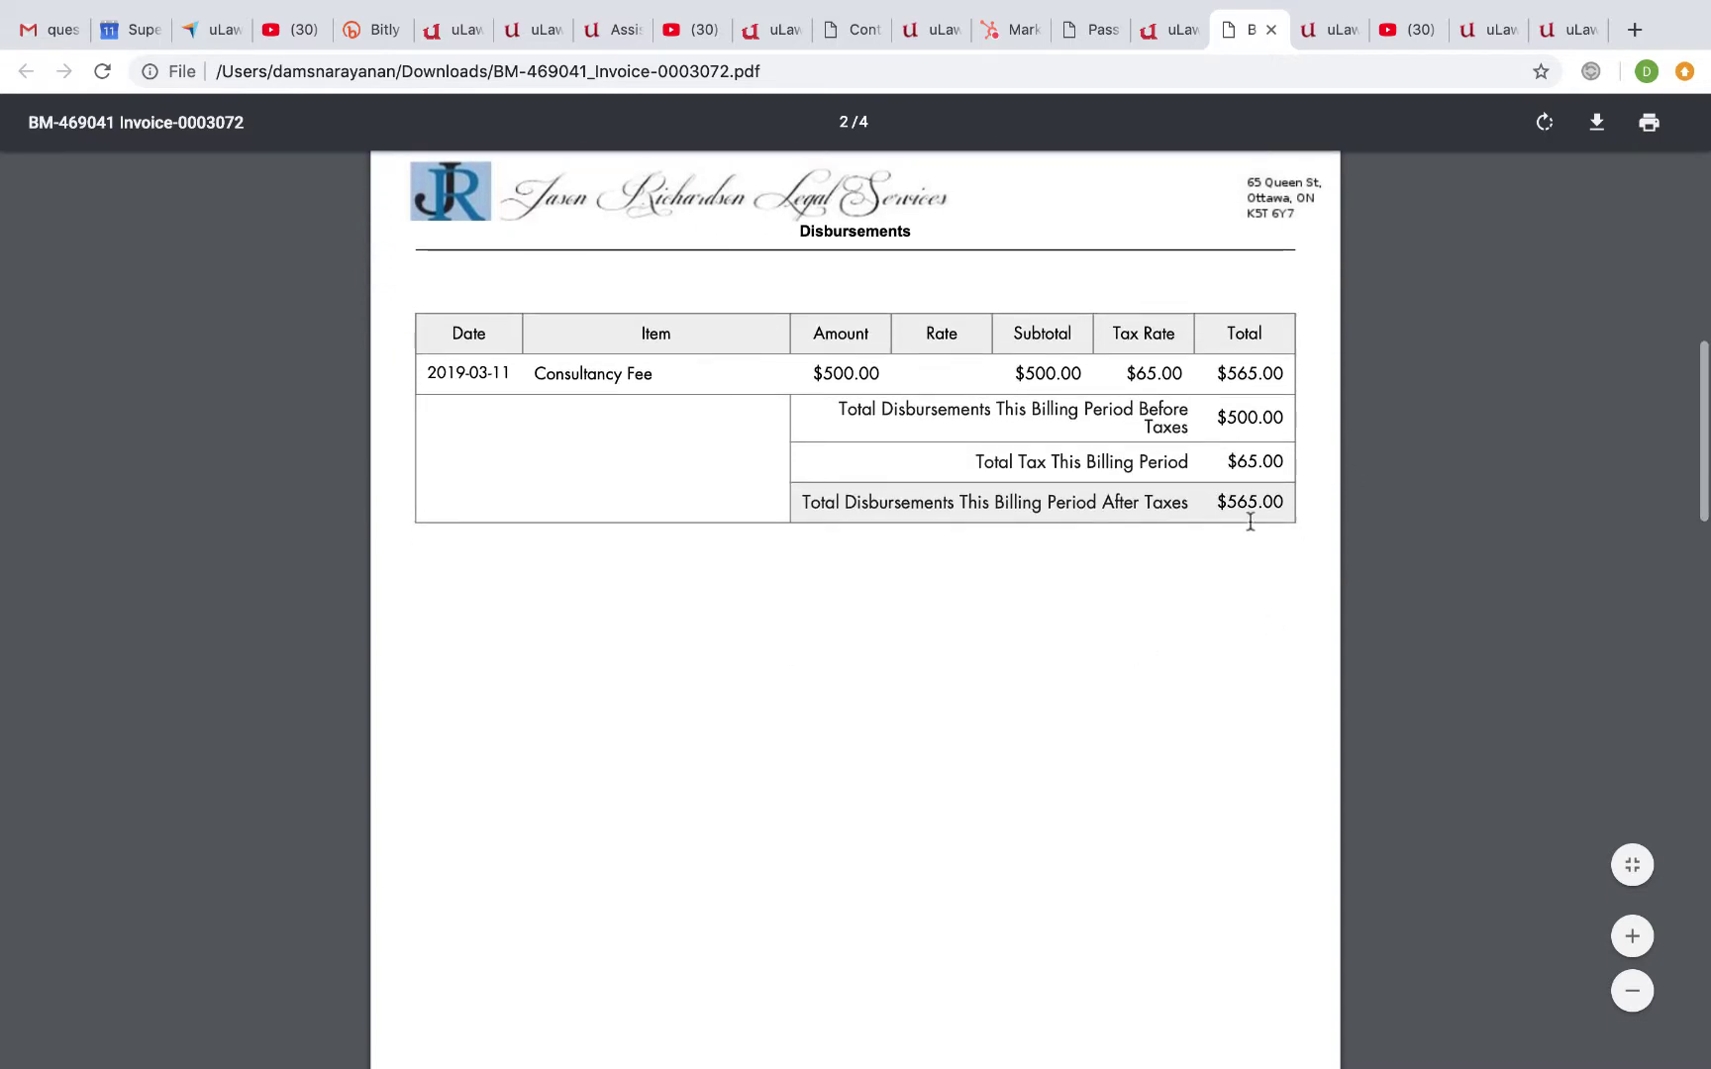
left_click(1158, 28)
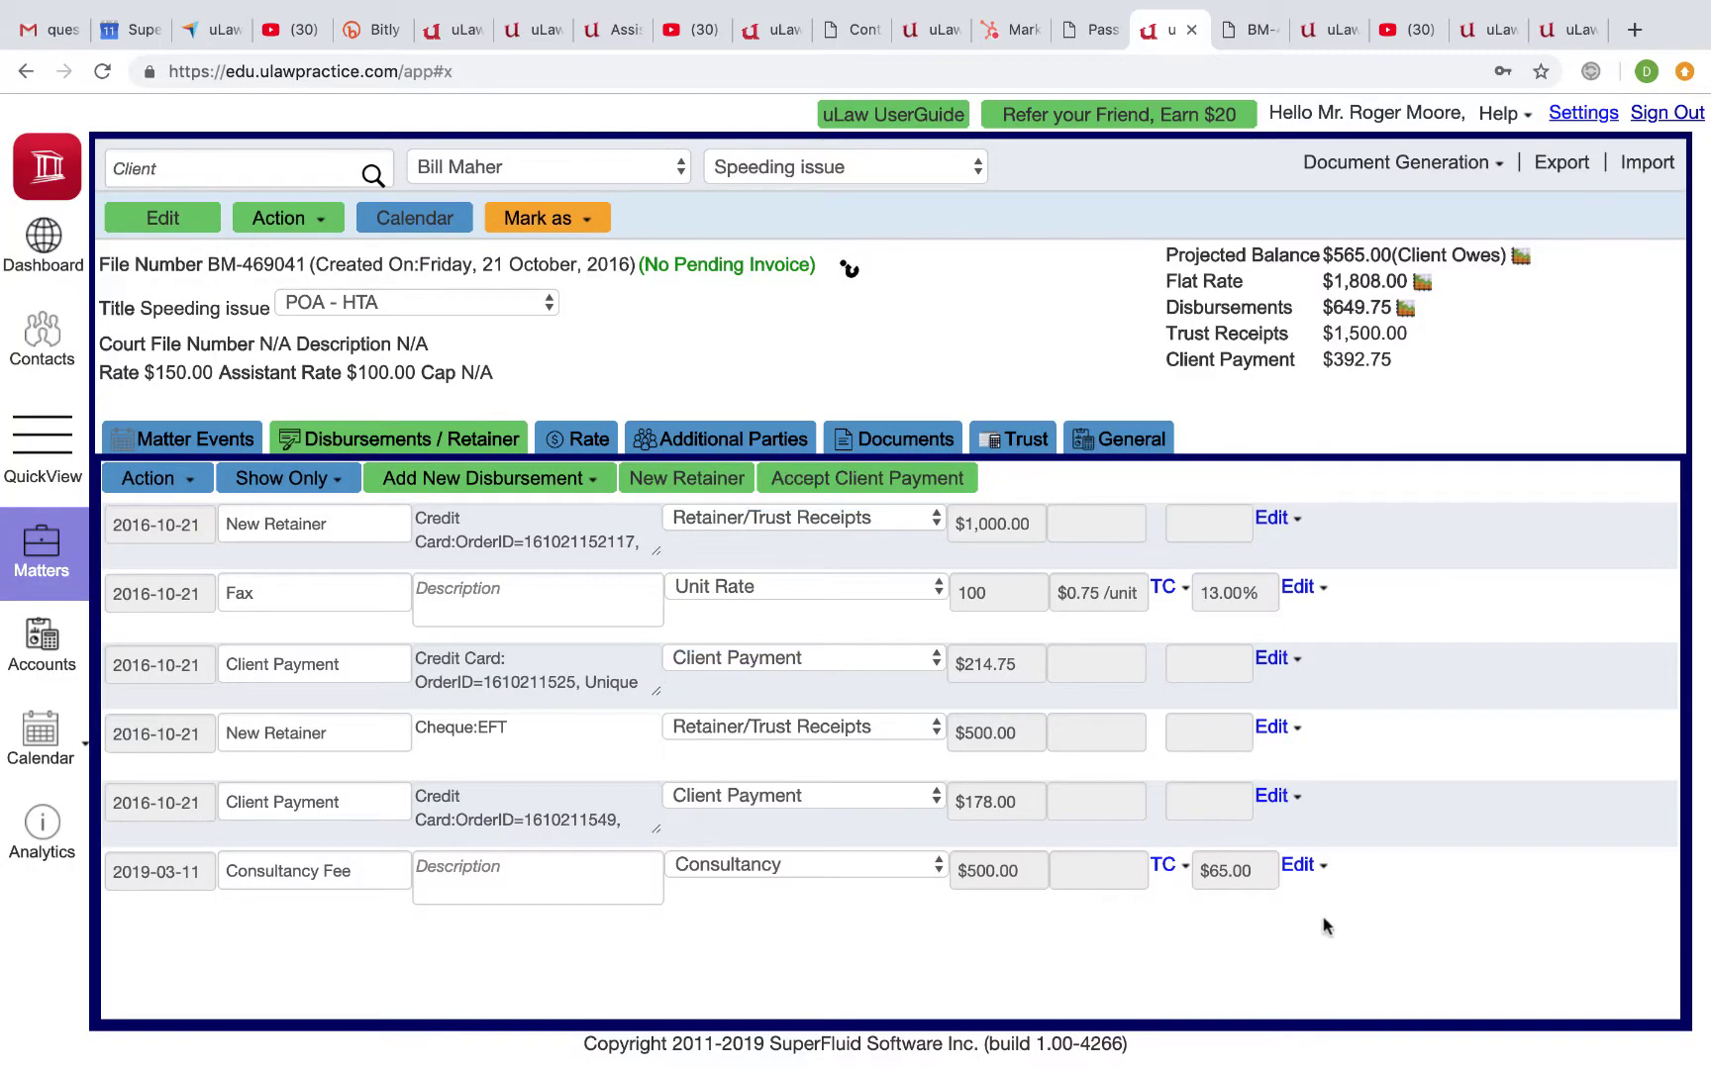
Inspect the Consultancy Fee item details, then go to Matter Analytics and start a client payment
left_click(1299, 864)
left_click(1305, 899)
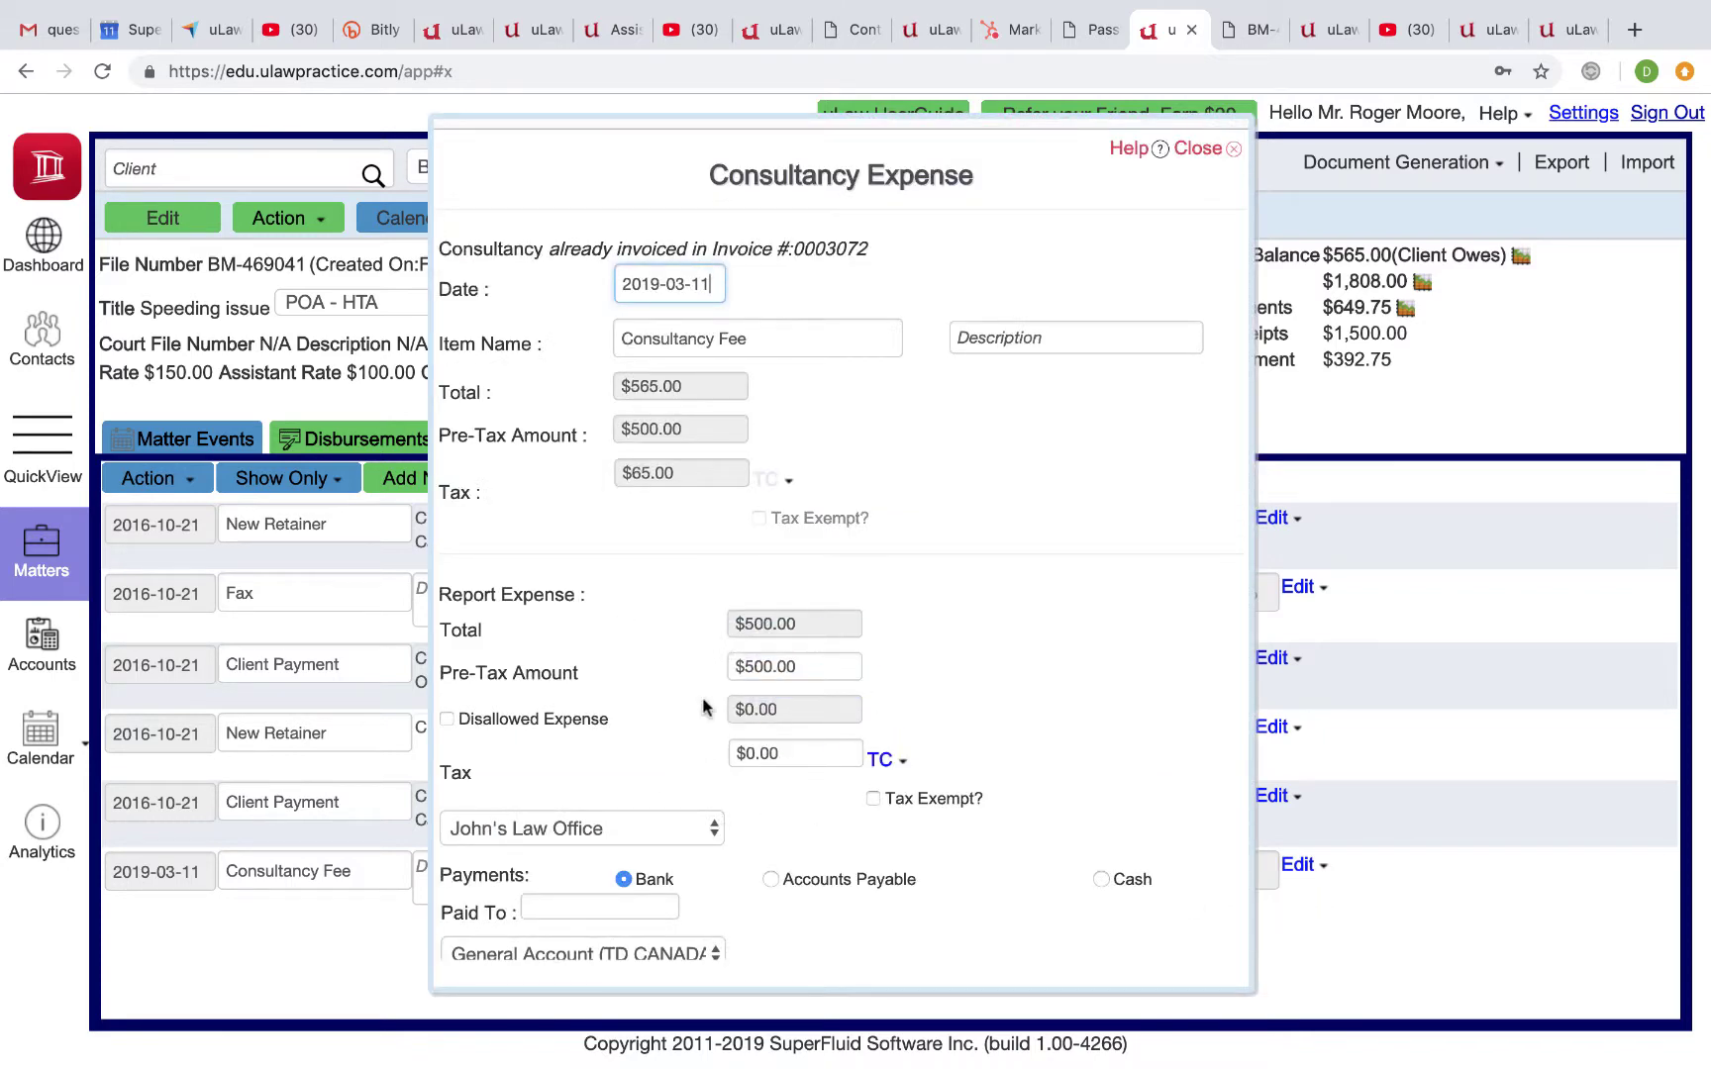
left_click(1198, 148)
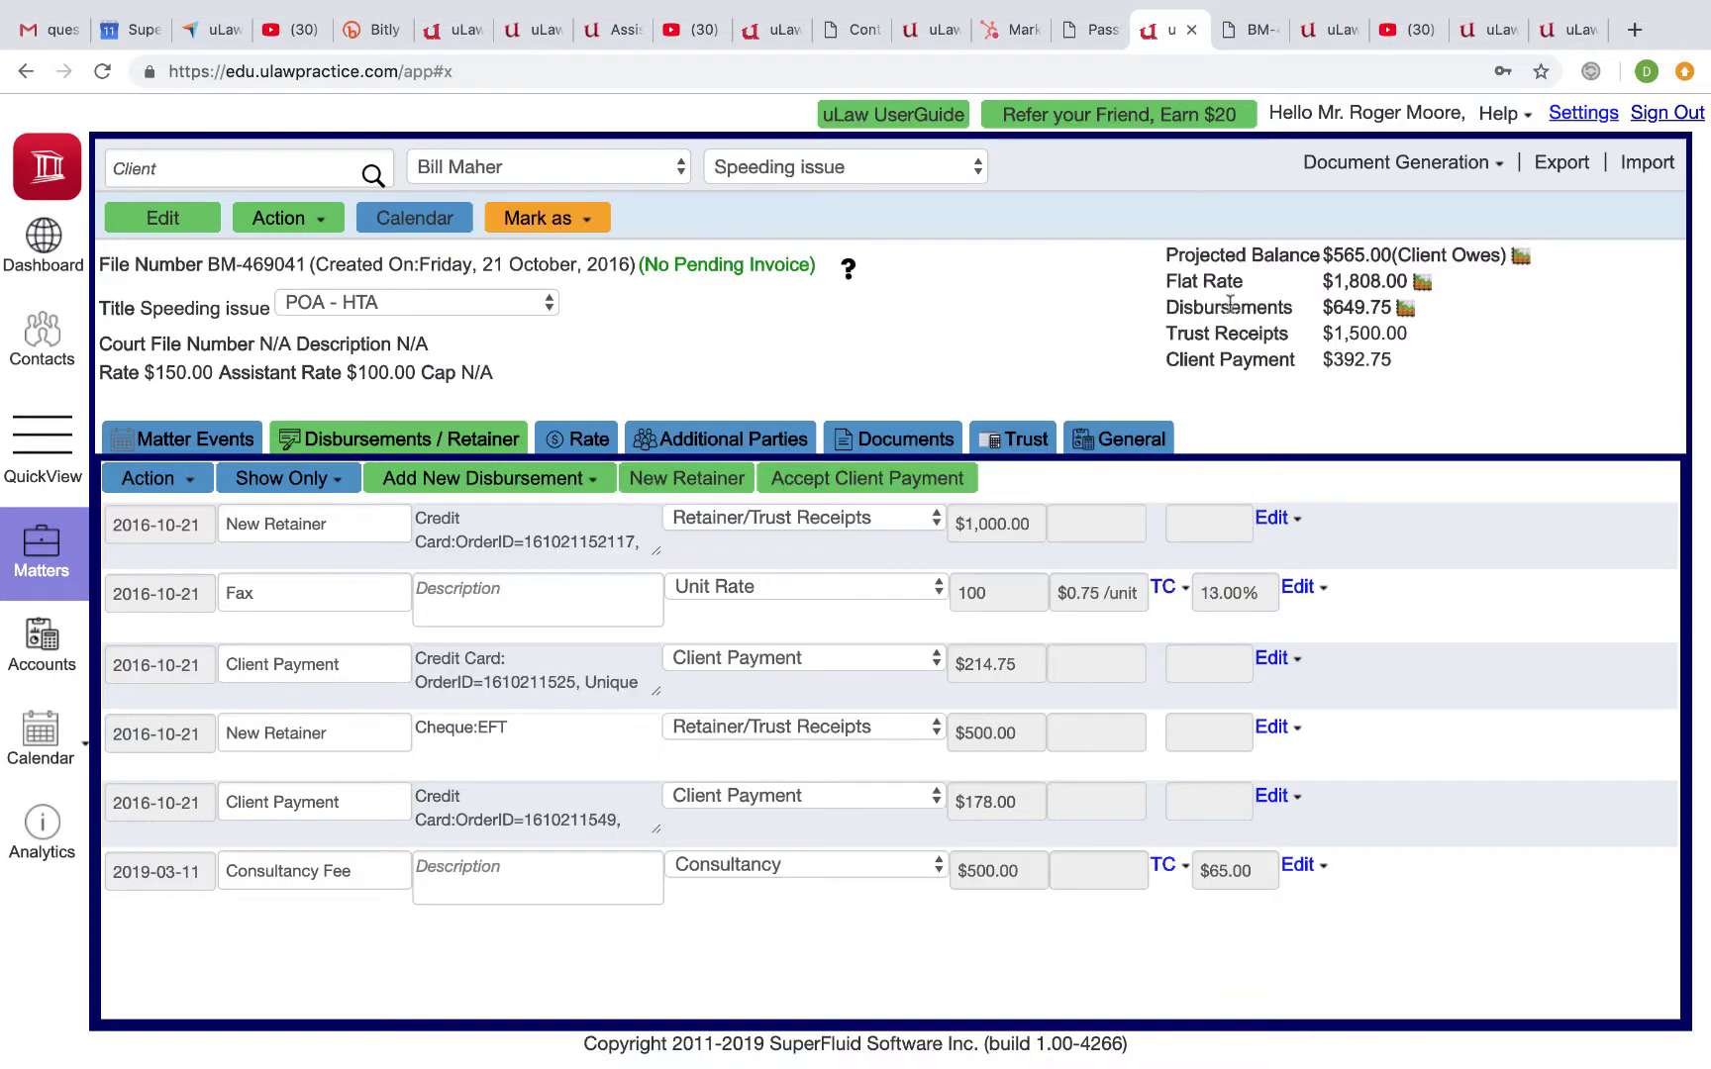
left_click(849, 272)
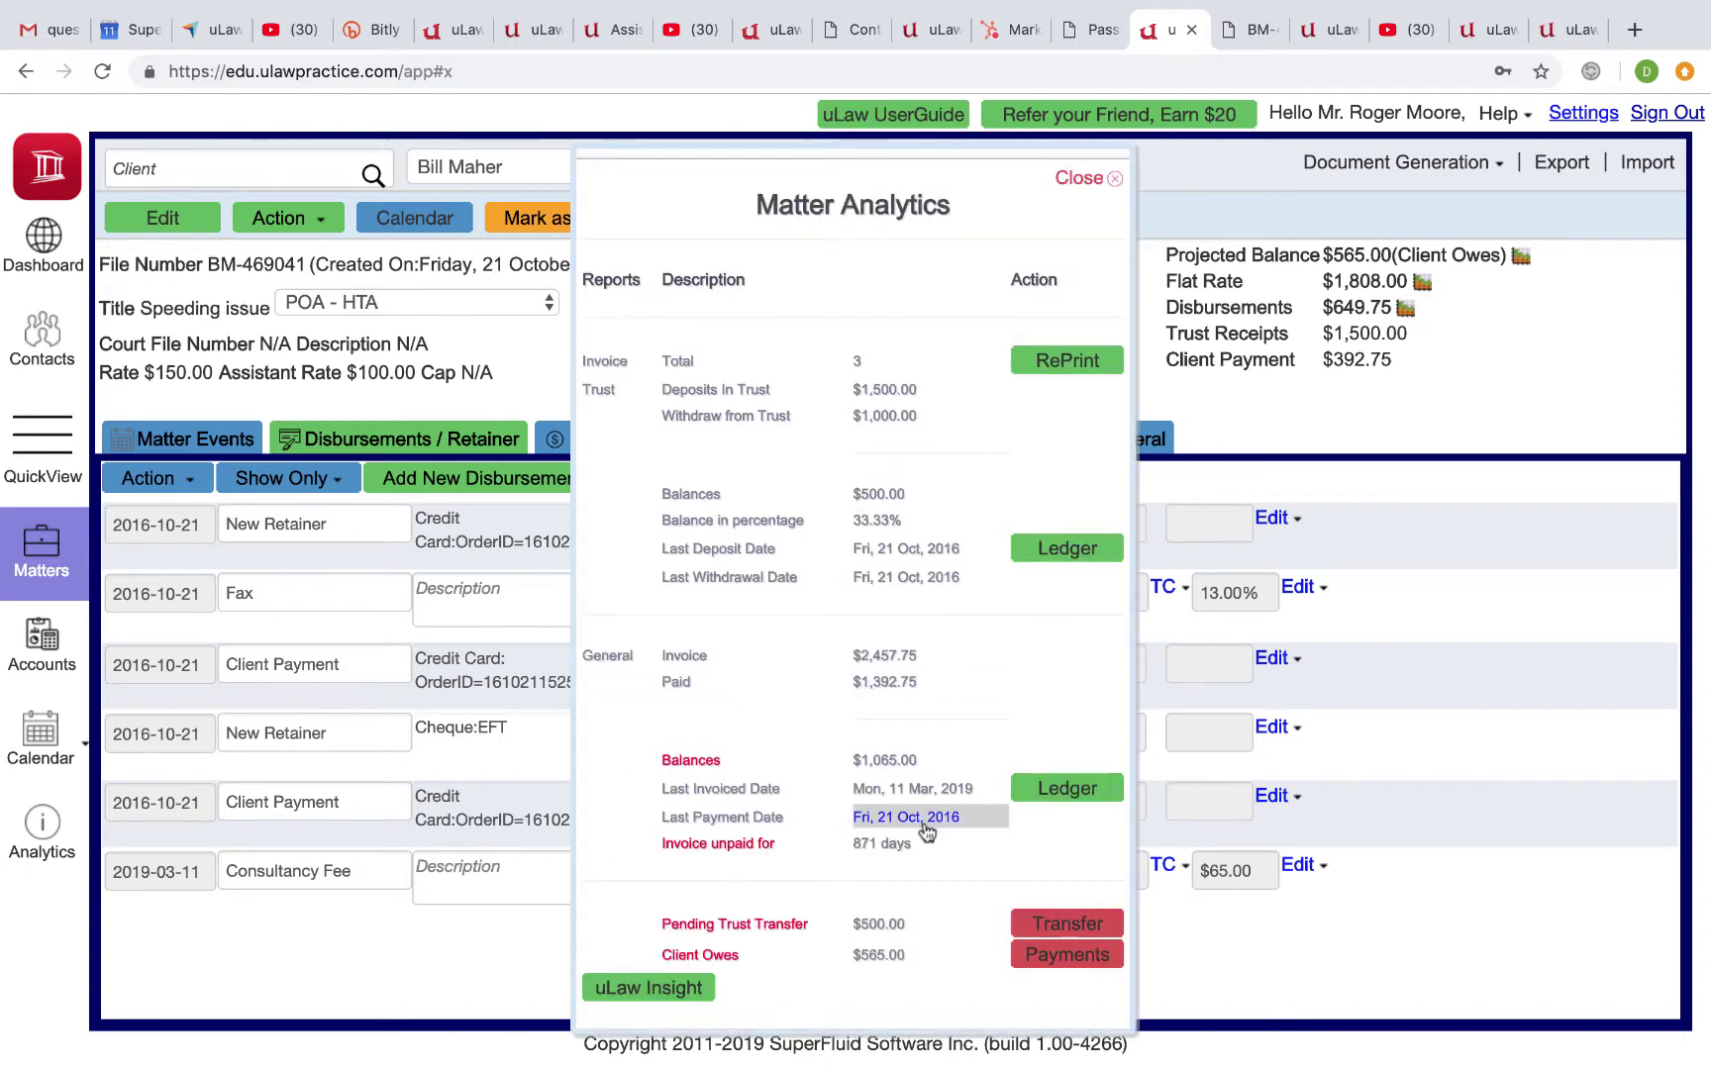
left_click(1067, 952)
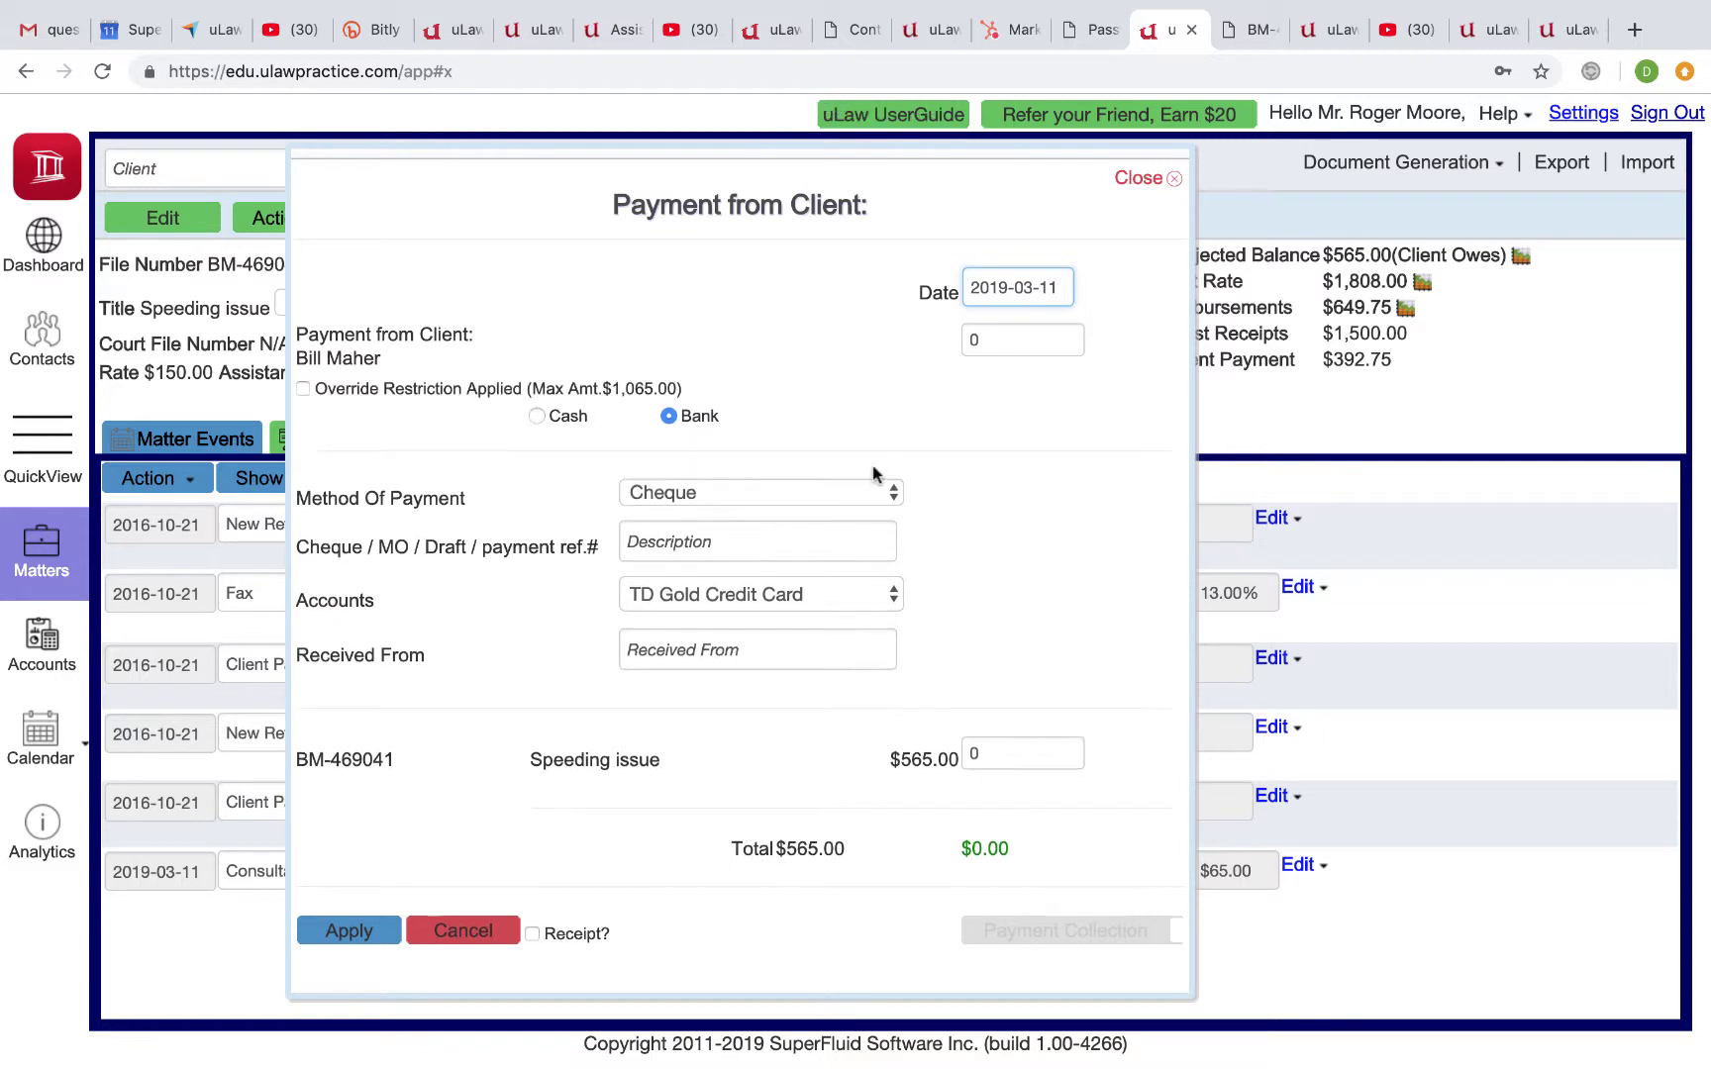
Apply a $565 client payment by Wire Transfer with reference 4234
left_click(996, 340)
double_click(996, 340)
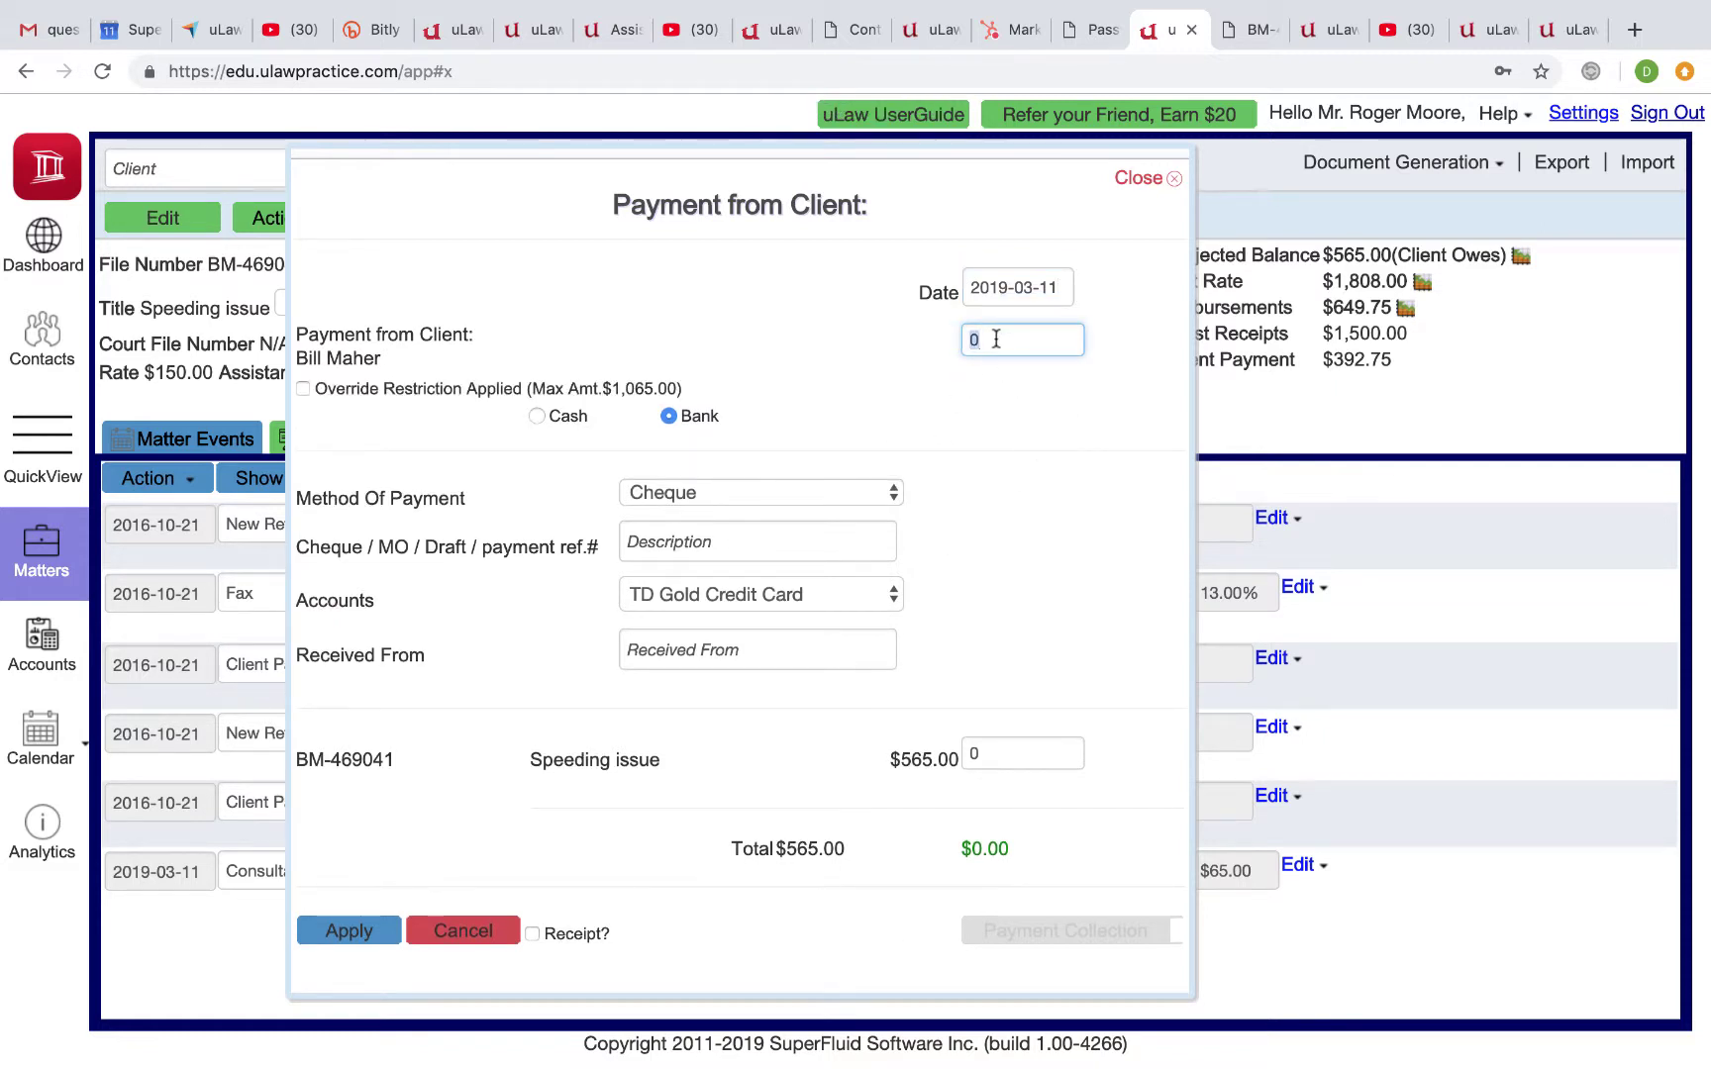
type("565")
left_click(1104, 527)
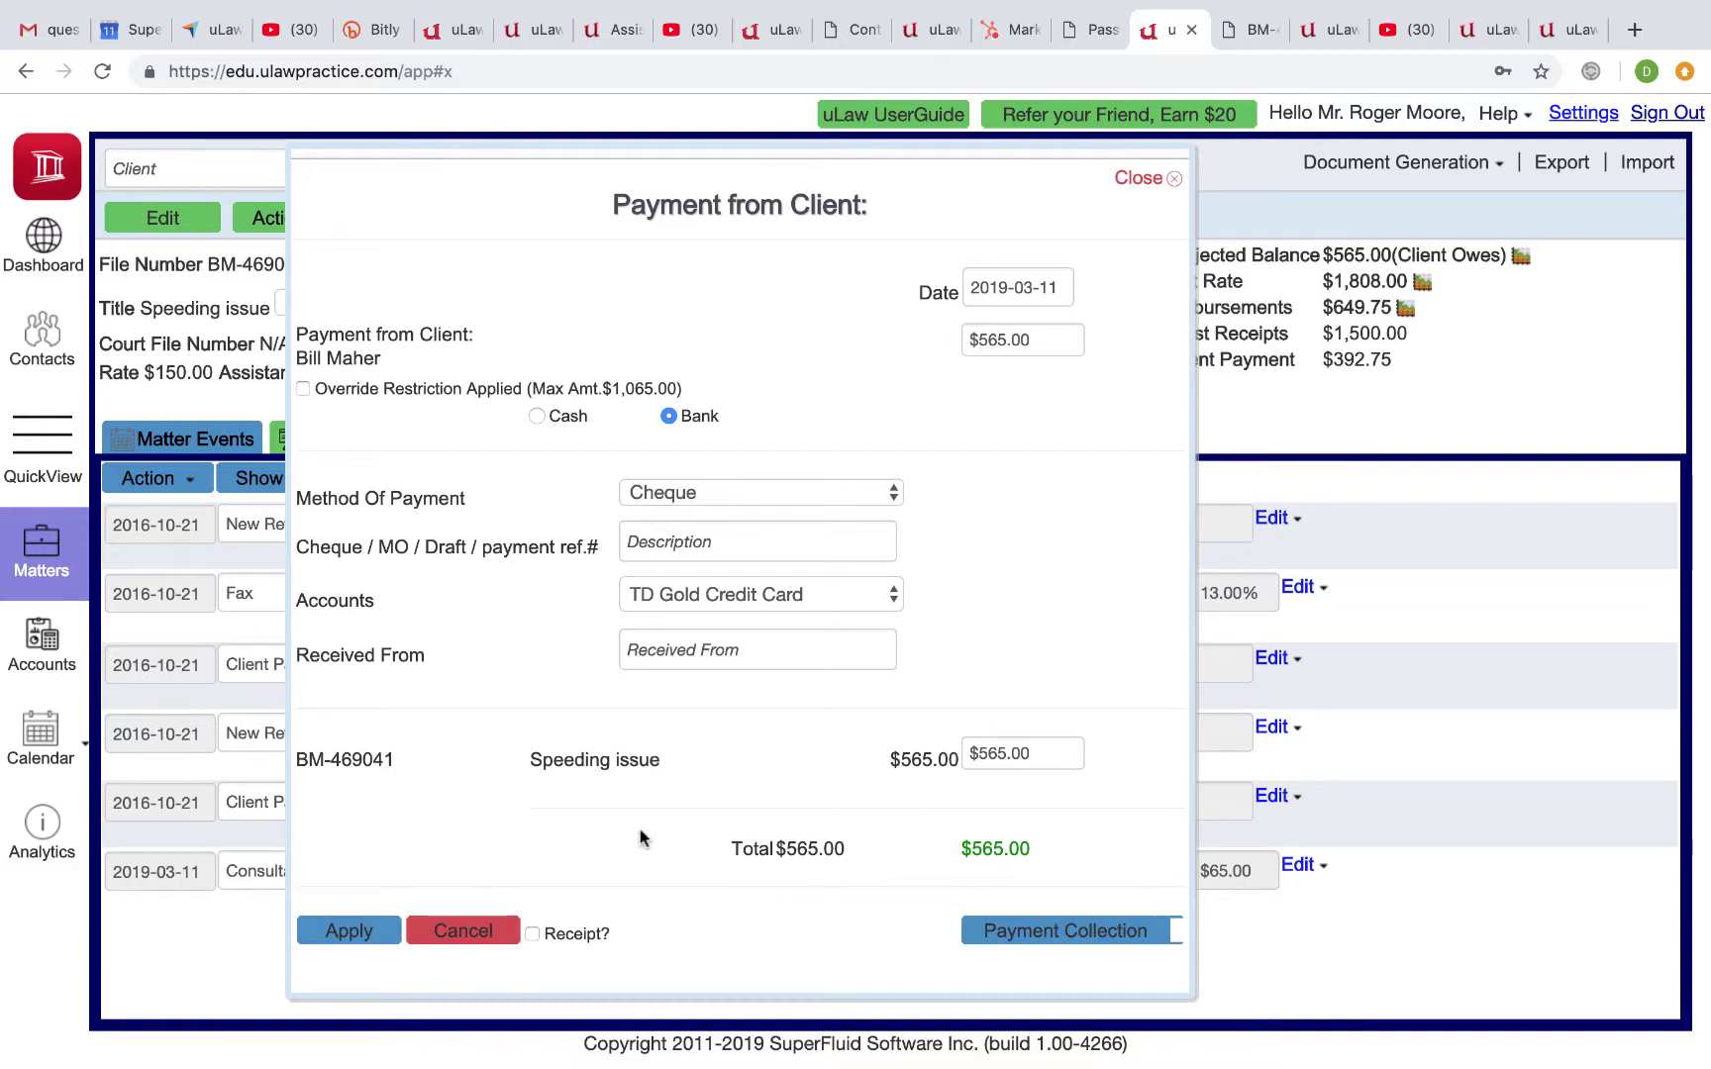
left_click(690, 495)
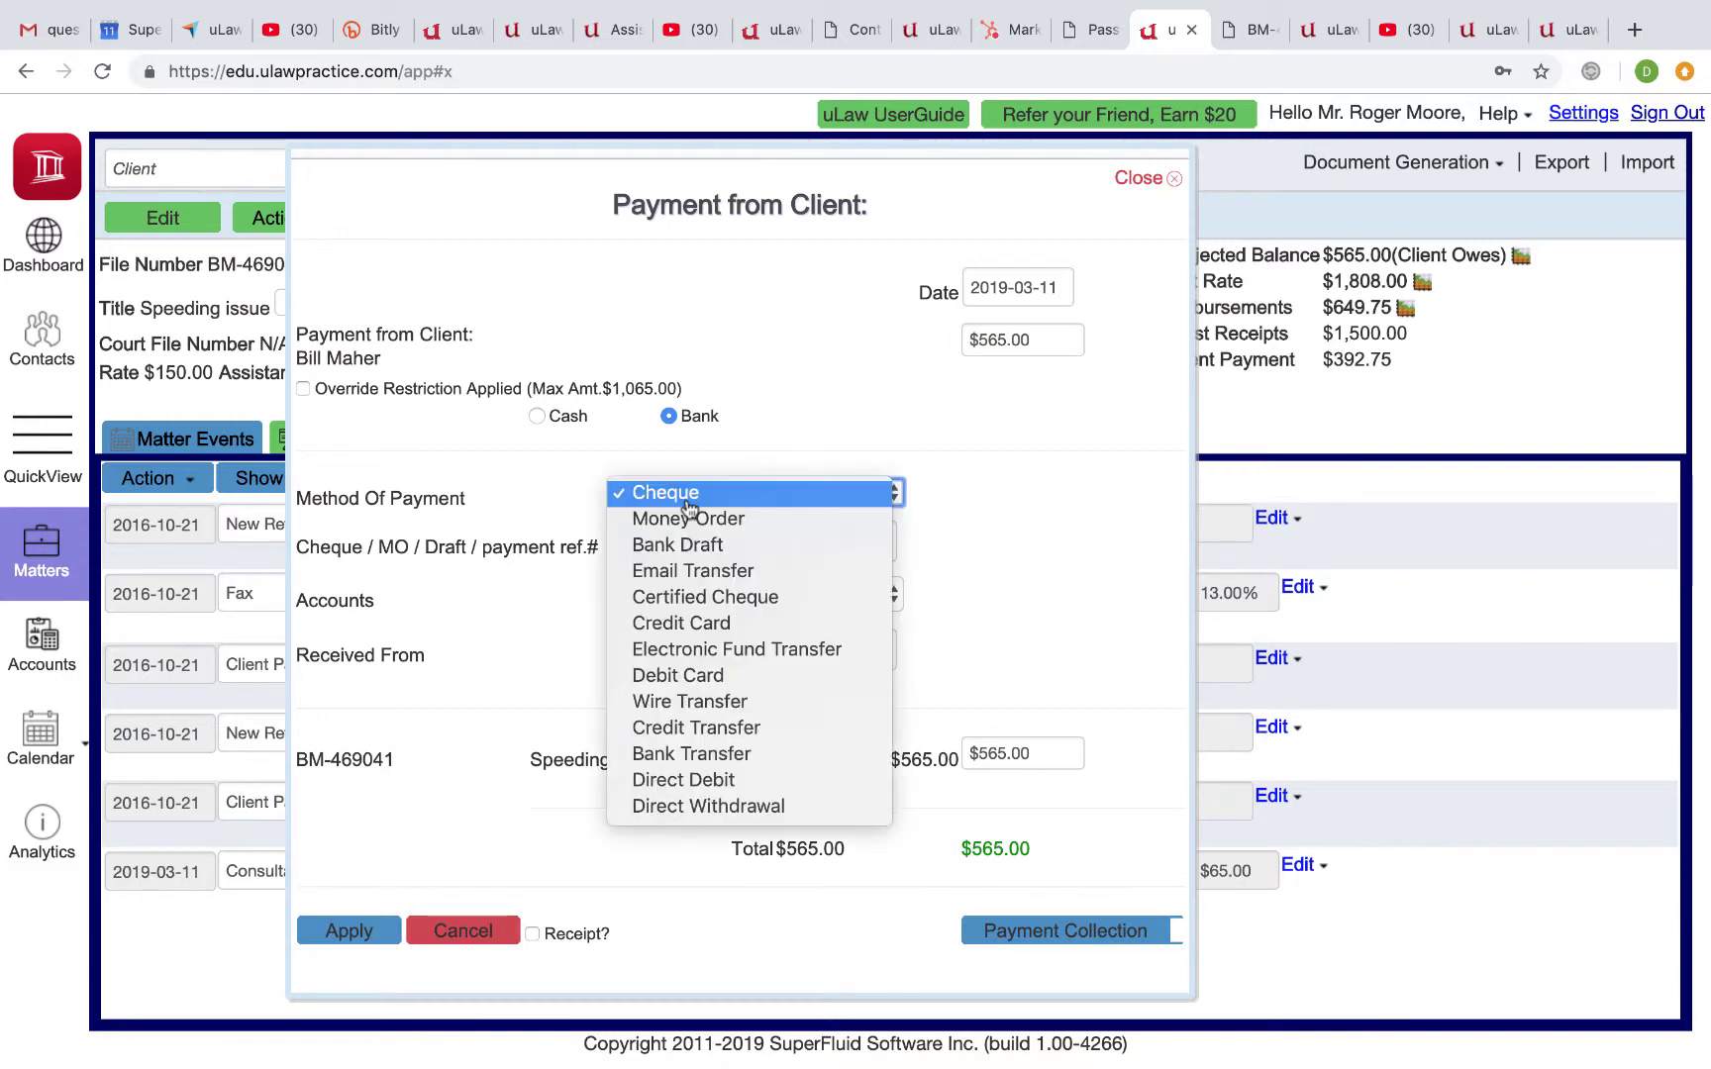
left_click(715, 702)
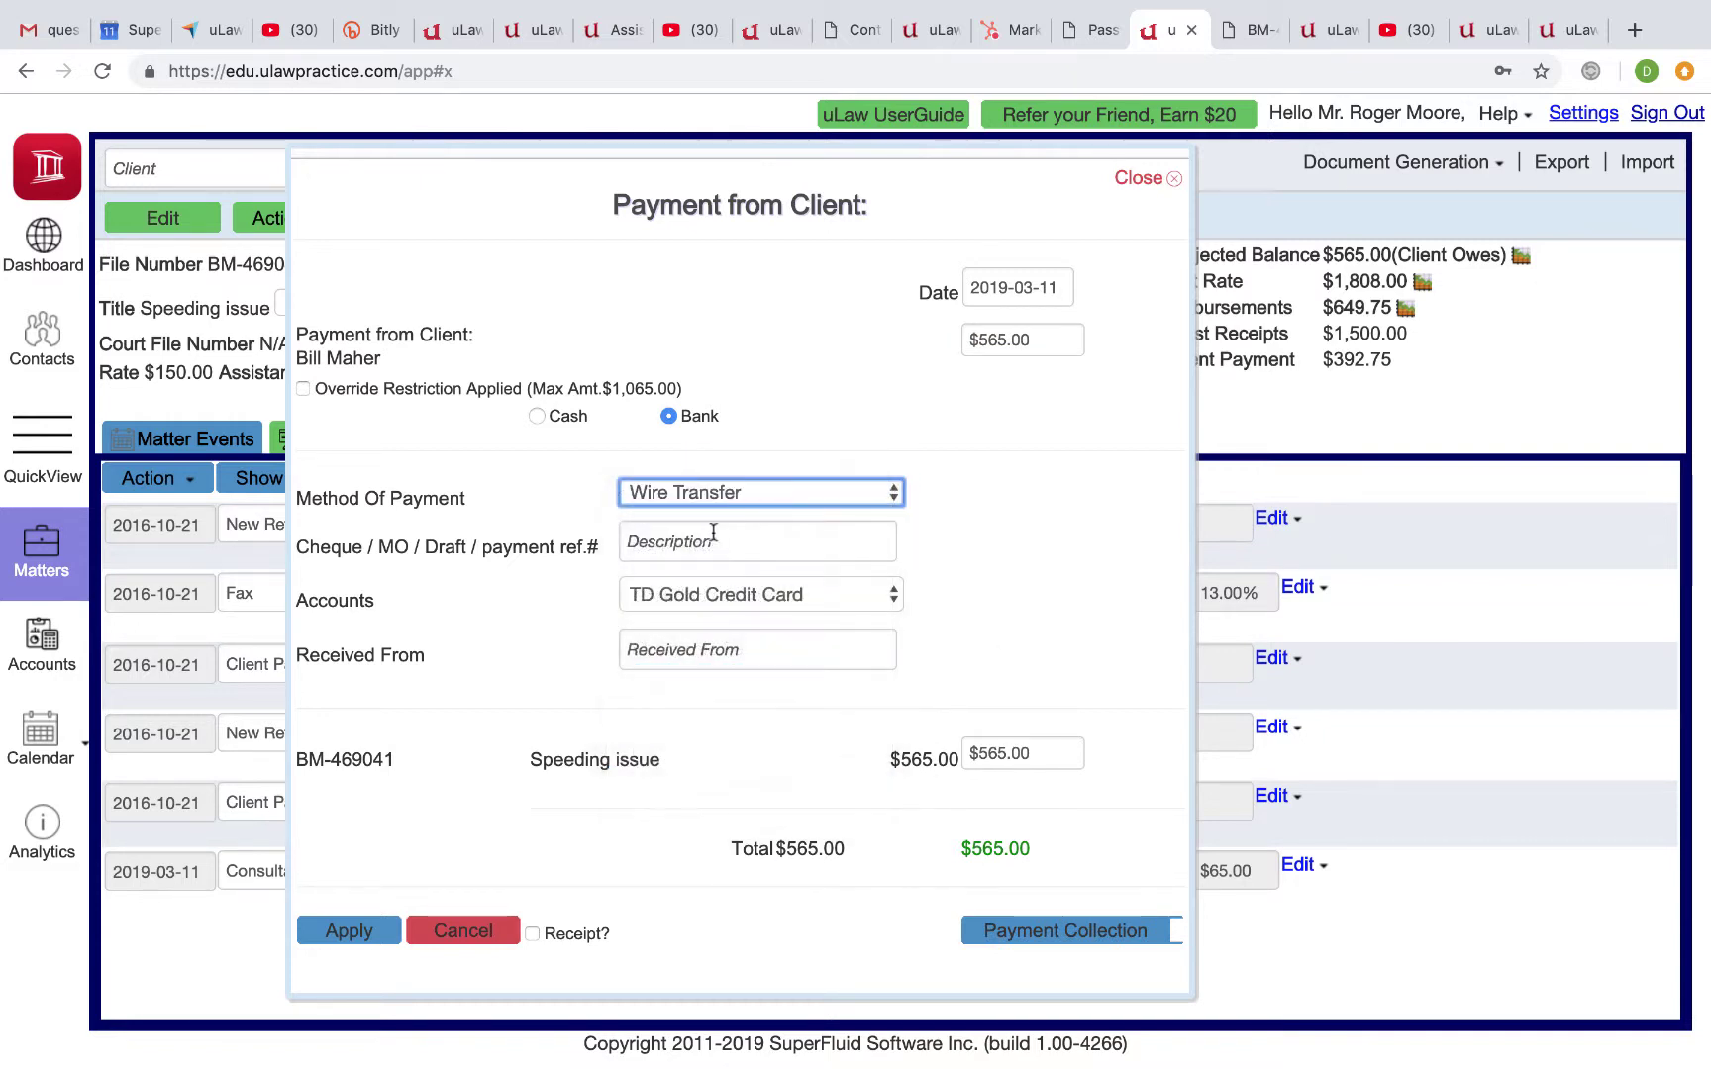
left_click(700, 541)
type("4234")
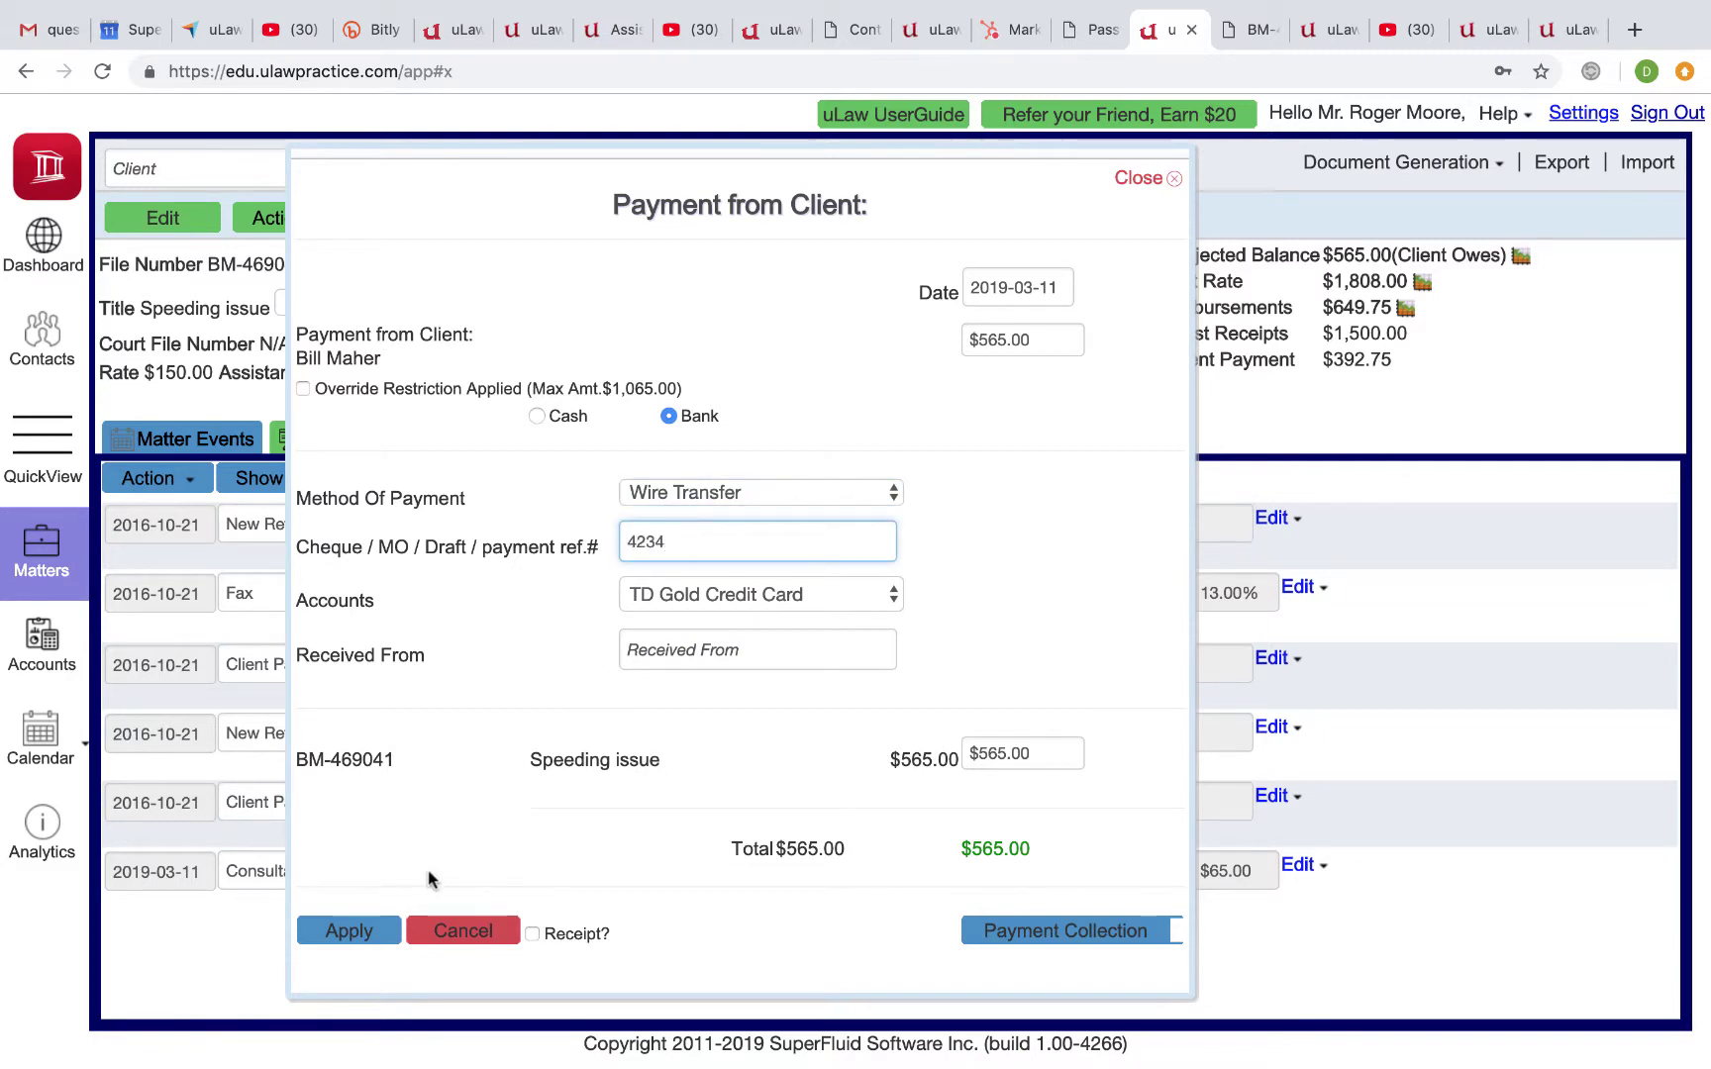
left_click(349, 930)
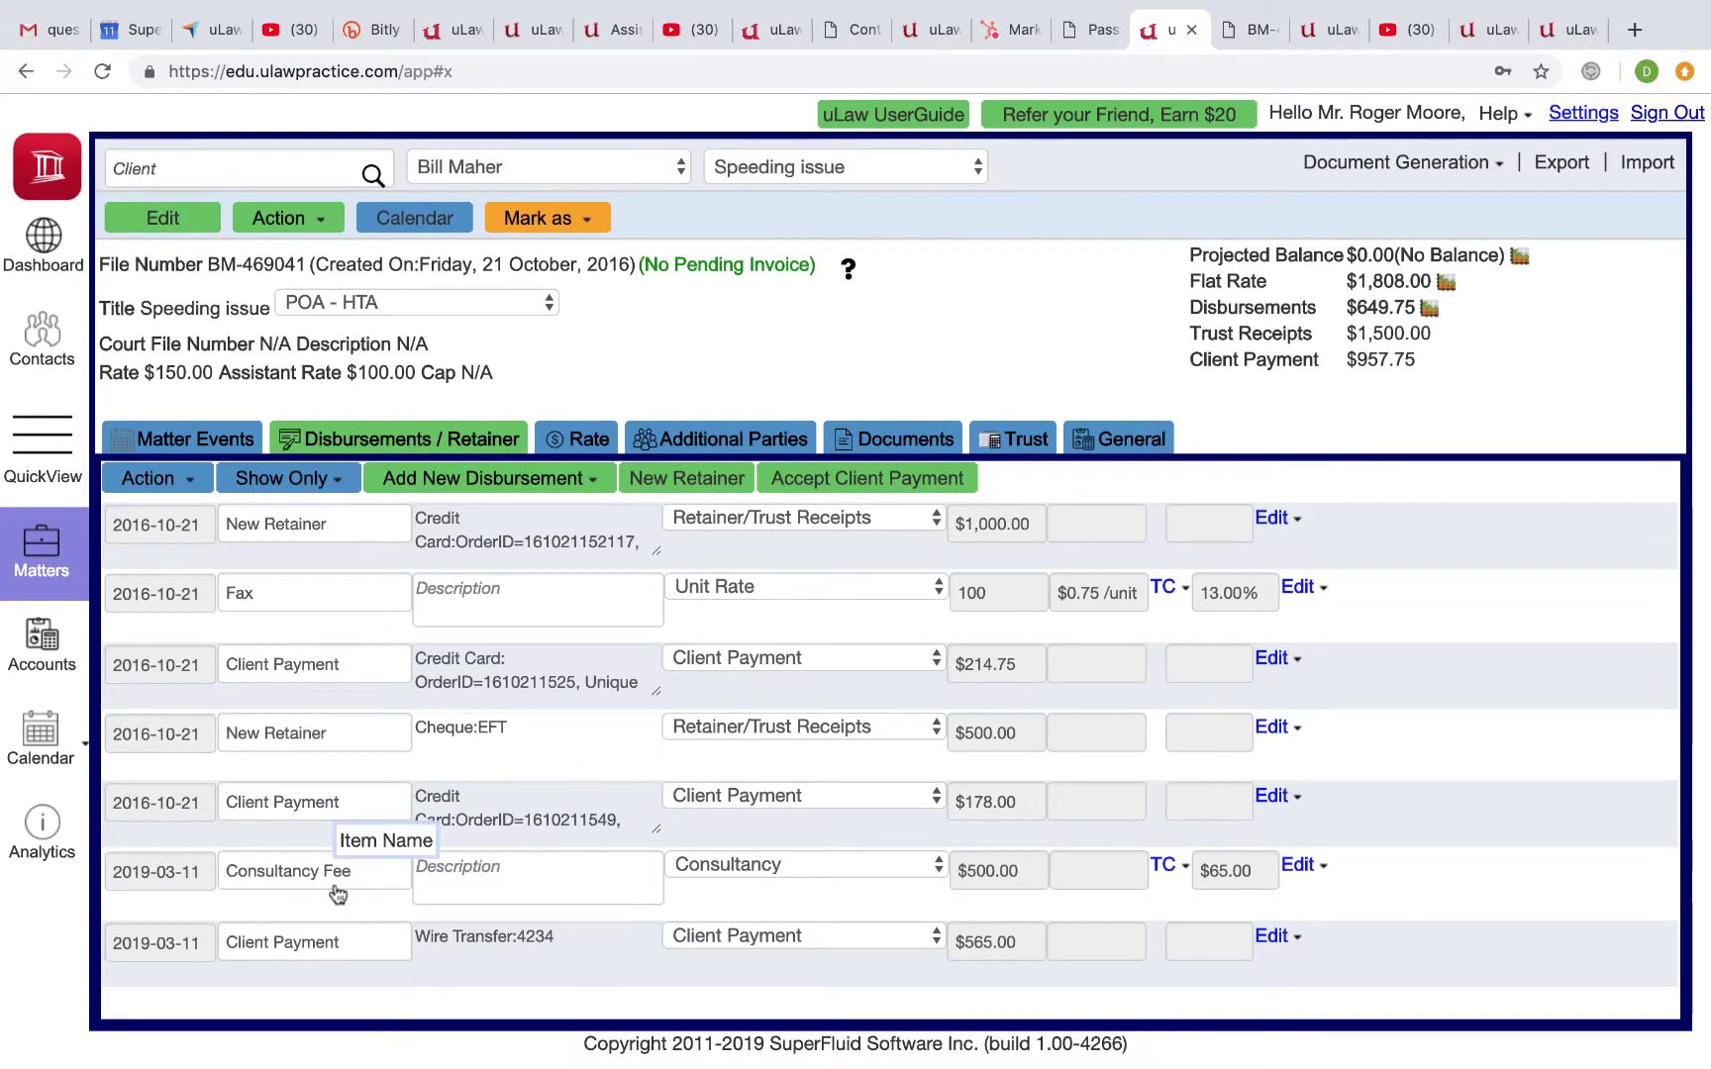
left_click(1295, 865)
left_click(1306, 901)
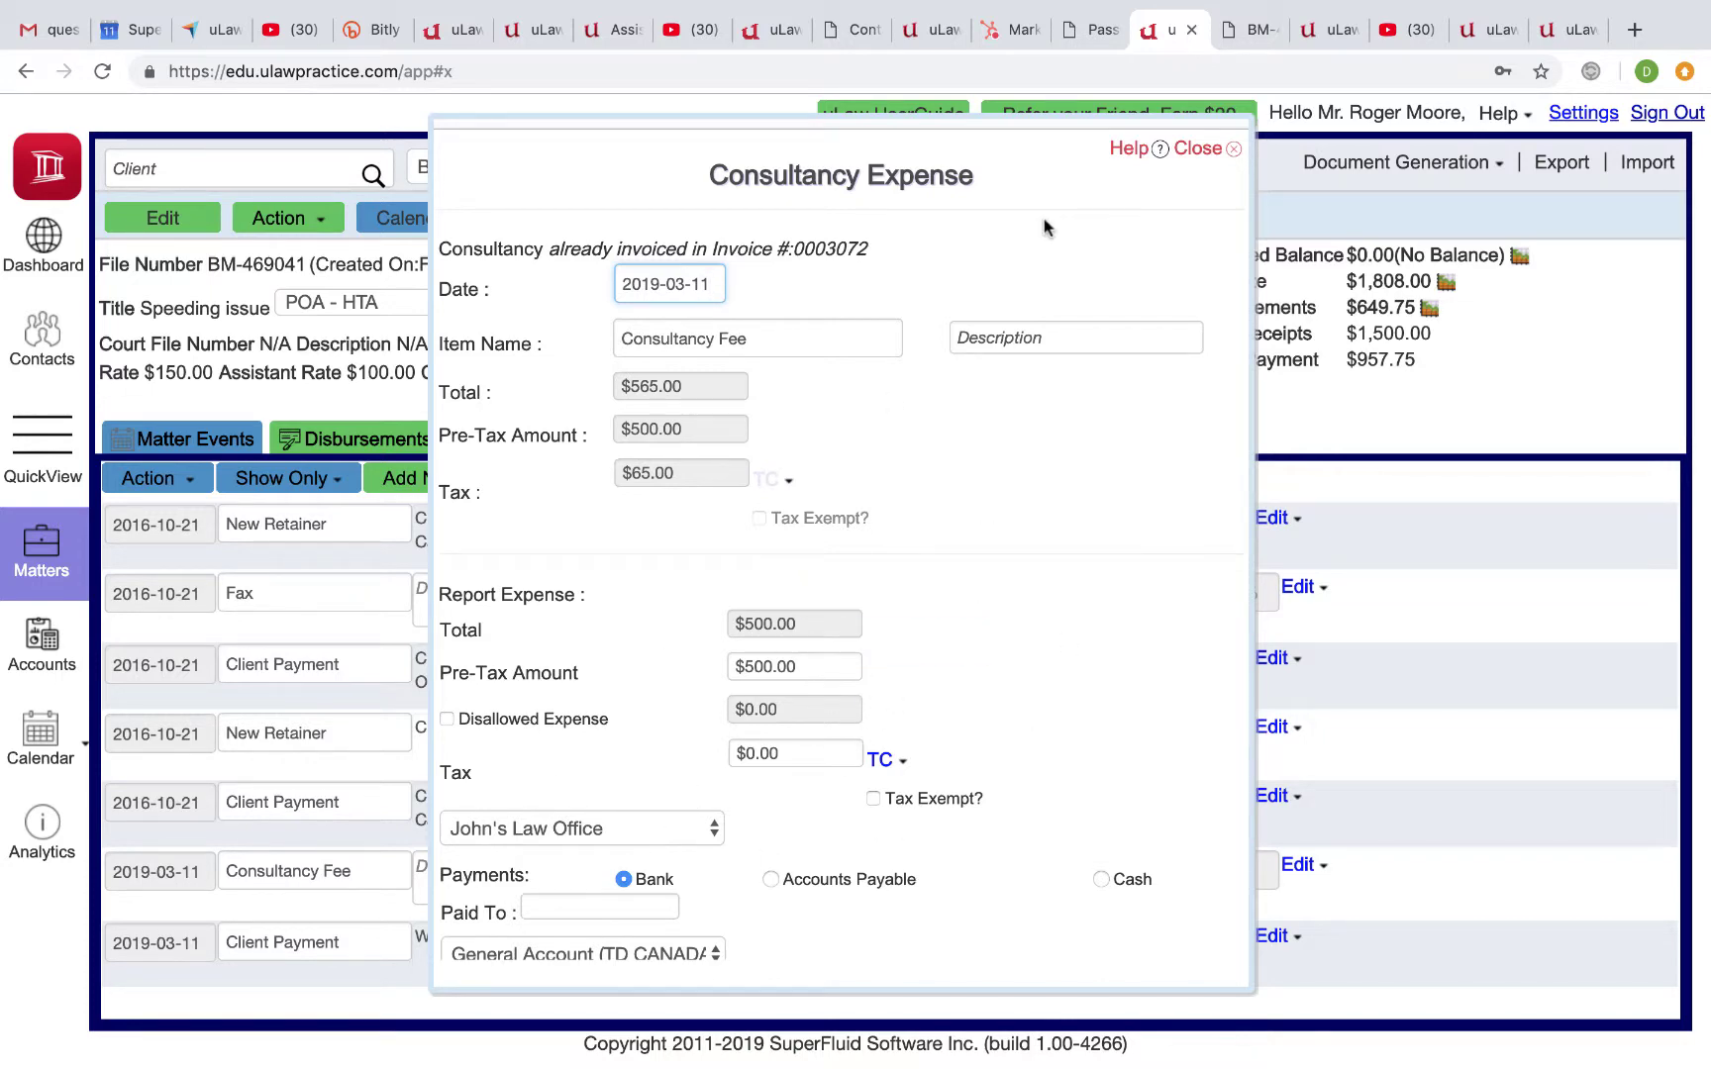
left_click(1198, 150)
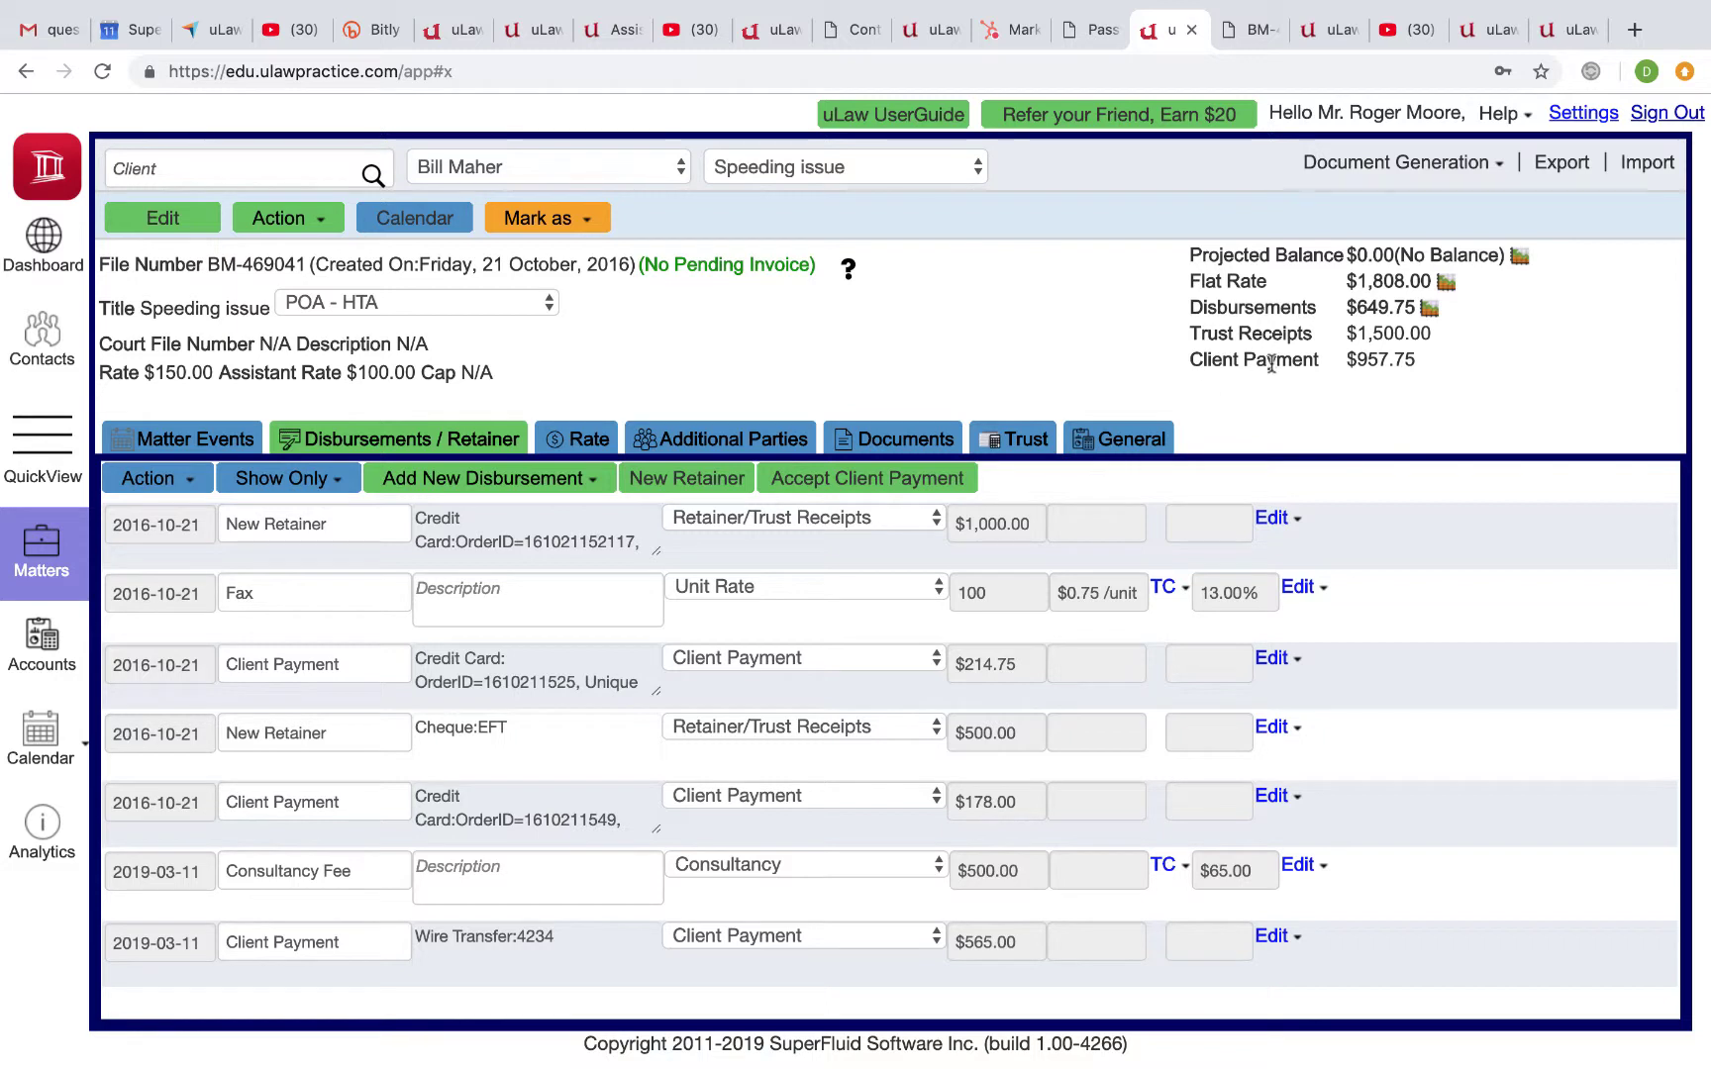